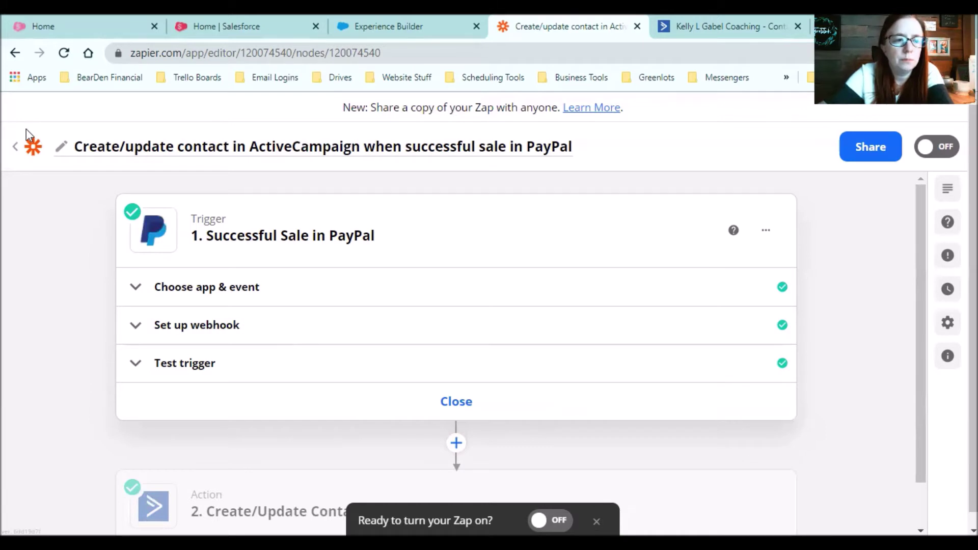
# Step: Leave the current Zap and create a new one with PayPal as the trigger app
pyautogui.click(16, 147)
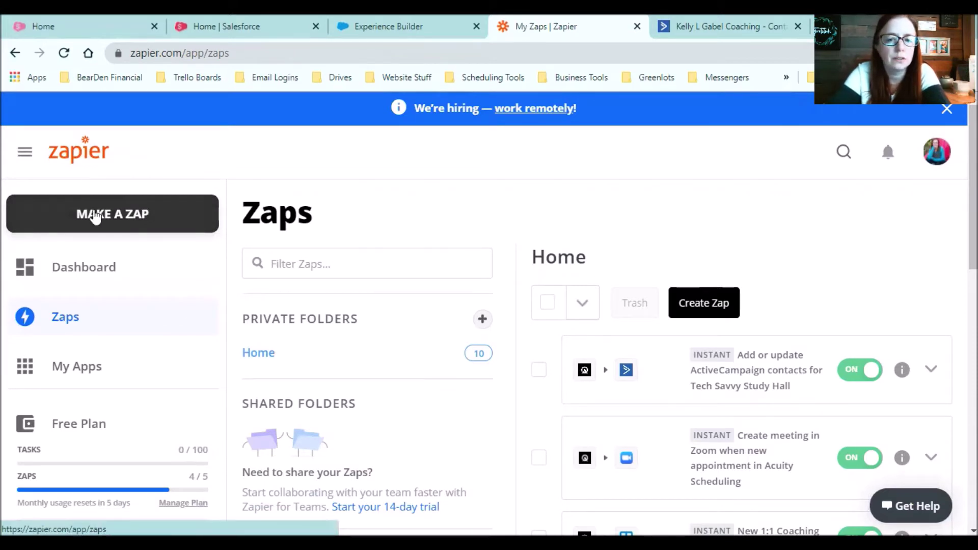
pyautogui.click(95, 216)
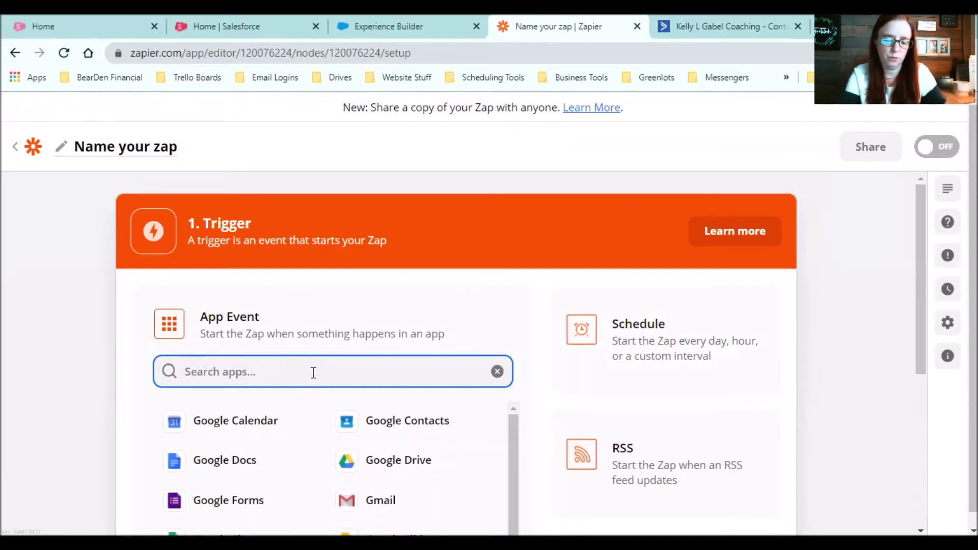
pyautogui.write('paypa')
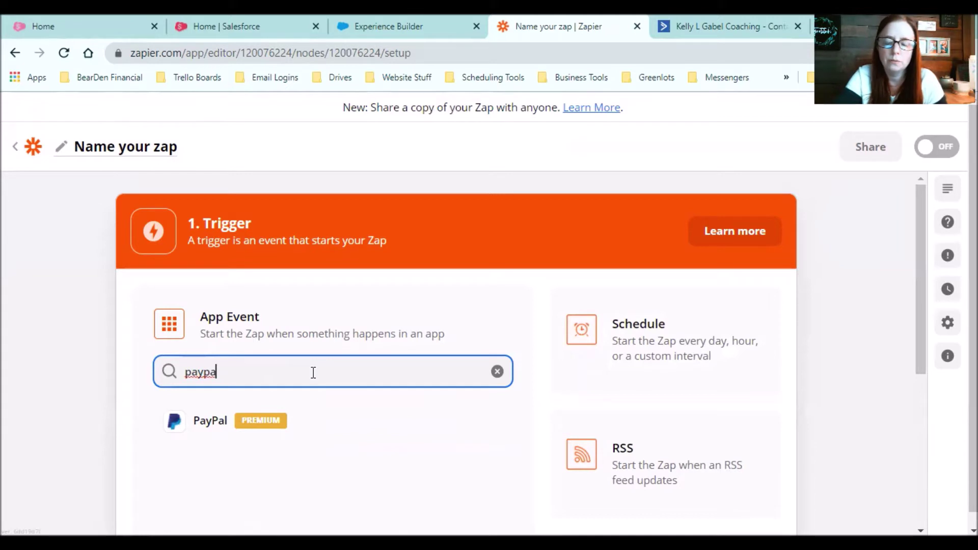
pyautogui.write('l')
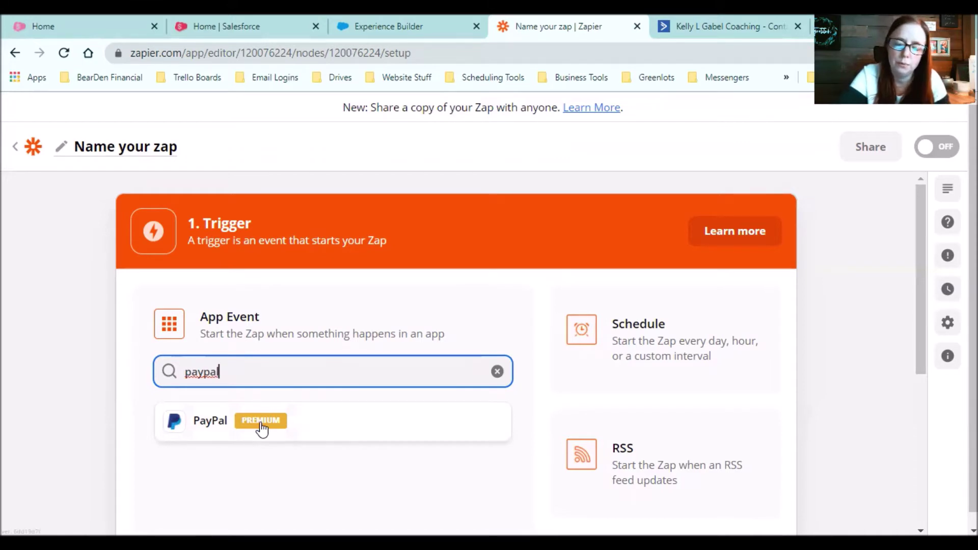
pyautogui.click(212, 421)
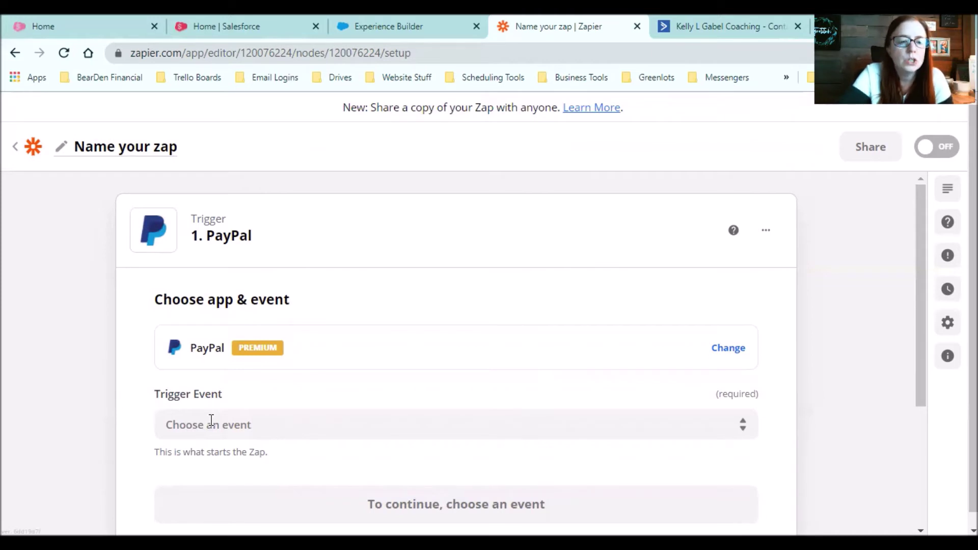
# Step: Set the PayPal trigger event to Successful Sale with line item support and proceed to the webhook setup
pyautogui.scroll(-2, 284, 386)
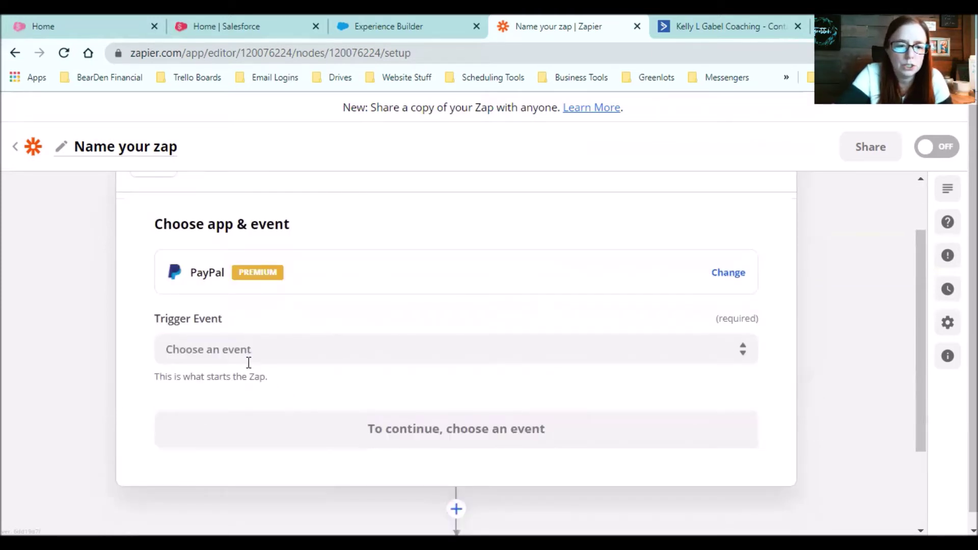
pyautogui.click(746, 349)
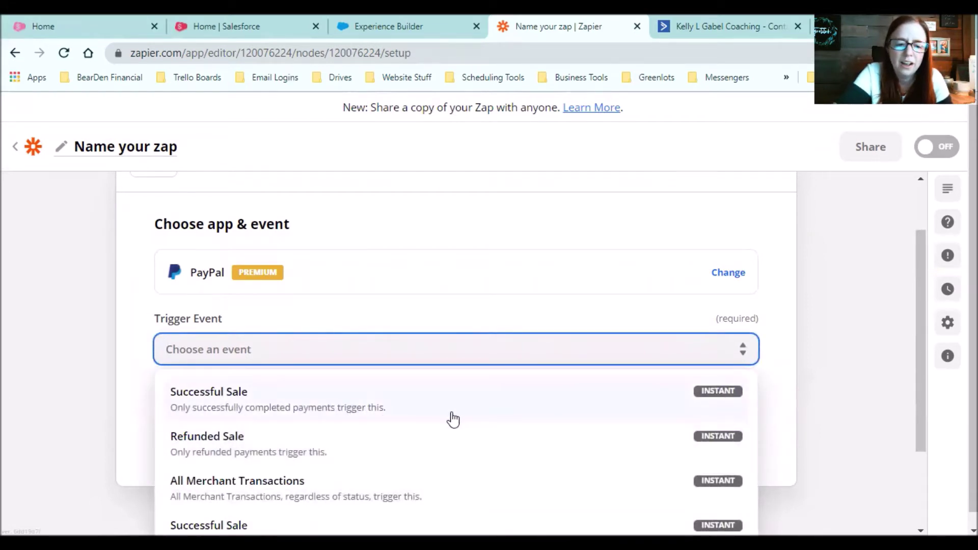
pyautogui.scroll(-2, 452, 419)
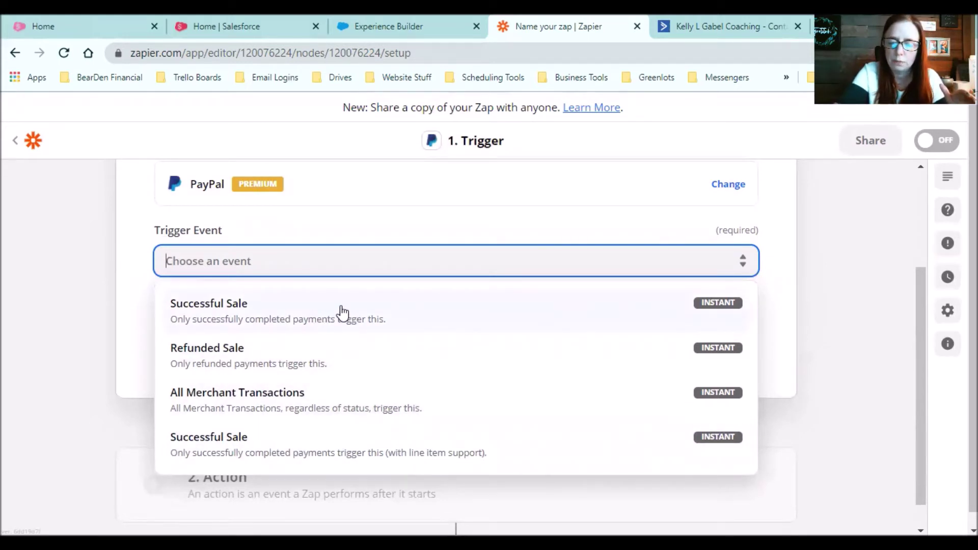
pyautogui.click(278, 457)
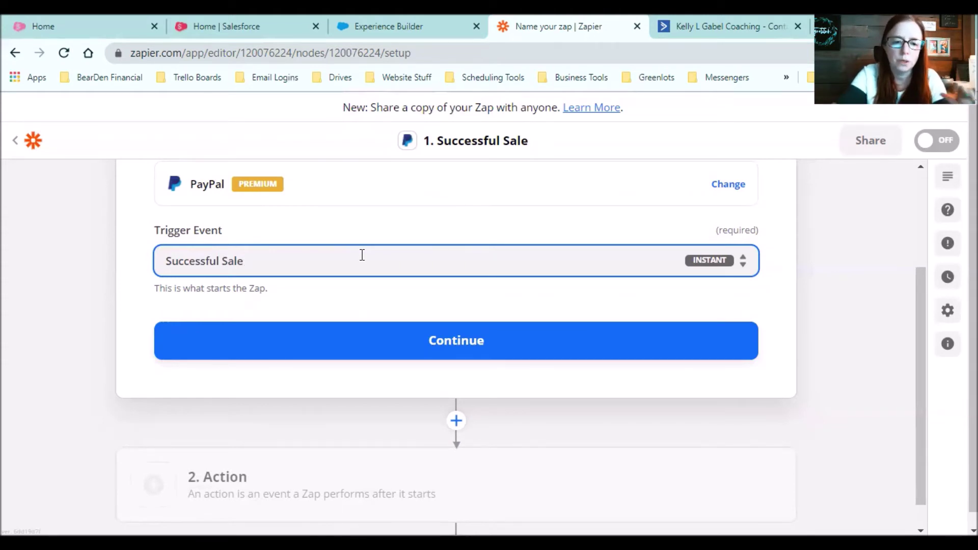
pyautogui.click(431, 343)
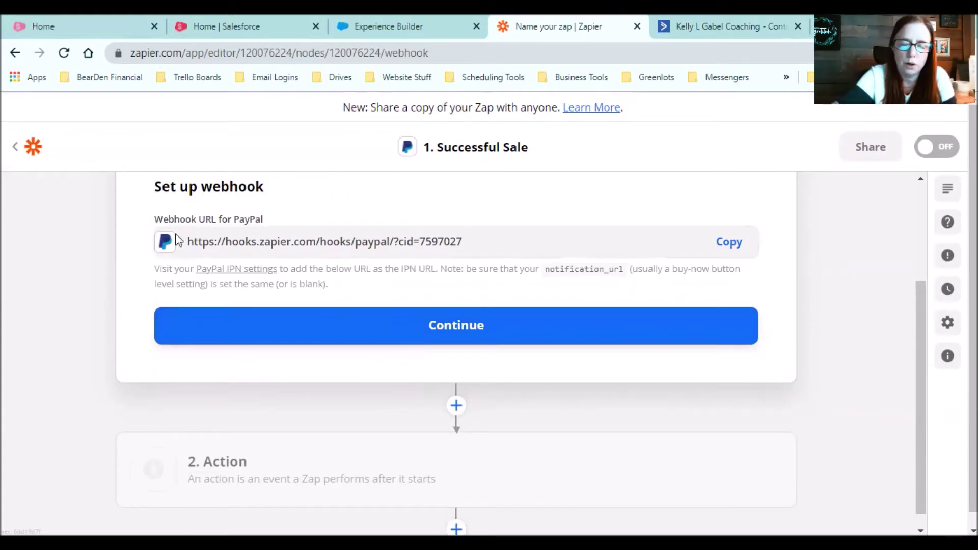
# Step: Accept the PayPal webhook setup and test the trigger
pyautogui.scroll(1, 398, 262)
pyautogui.scroll(1, 398, 267)
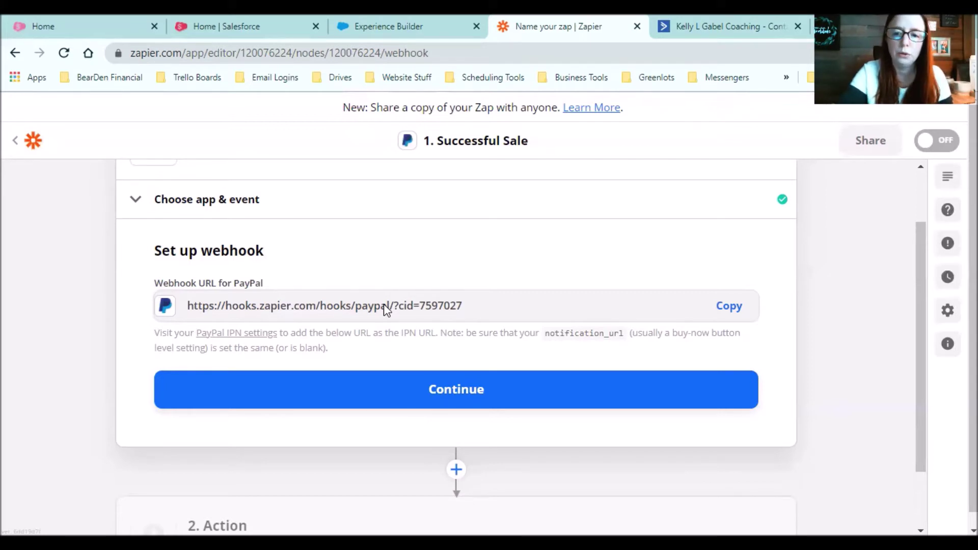
pyautogui.click(447, 393)
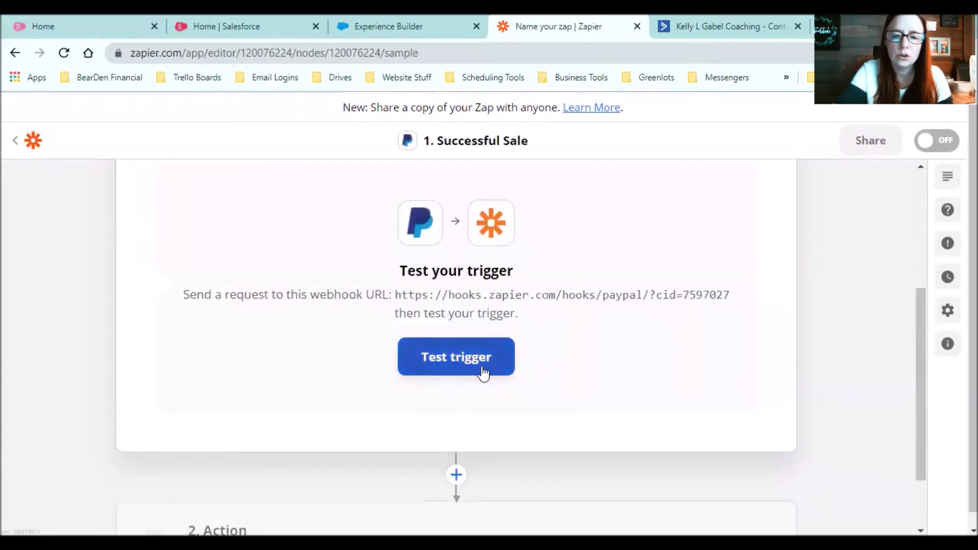
pyautogui.click(474, 373)
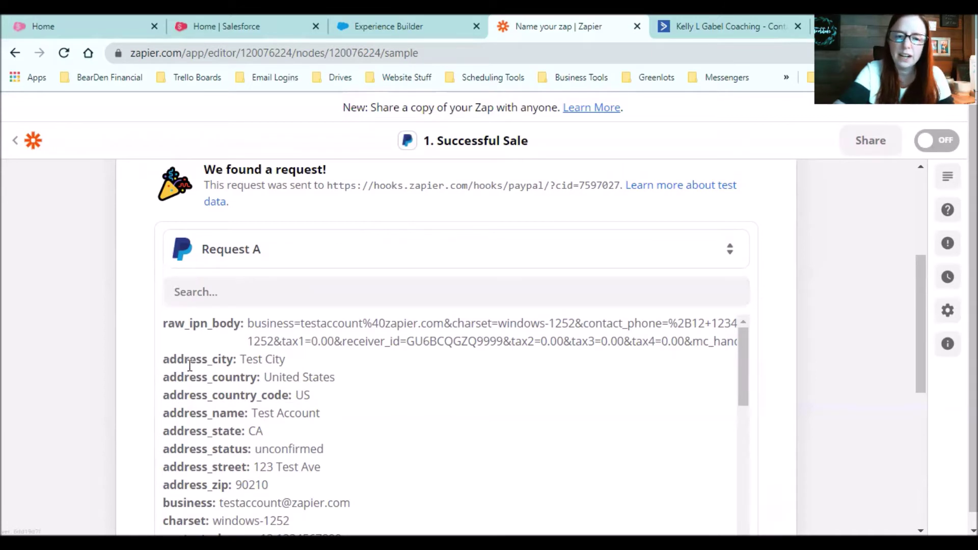
# Step: Review the data fields of sample Request A and proceed to the action setup
pyautogui.scroll(-5, 336, 362)
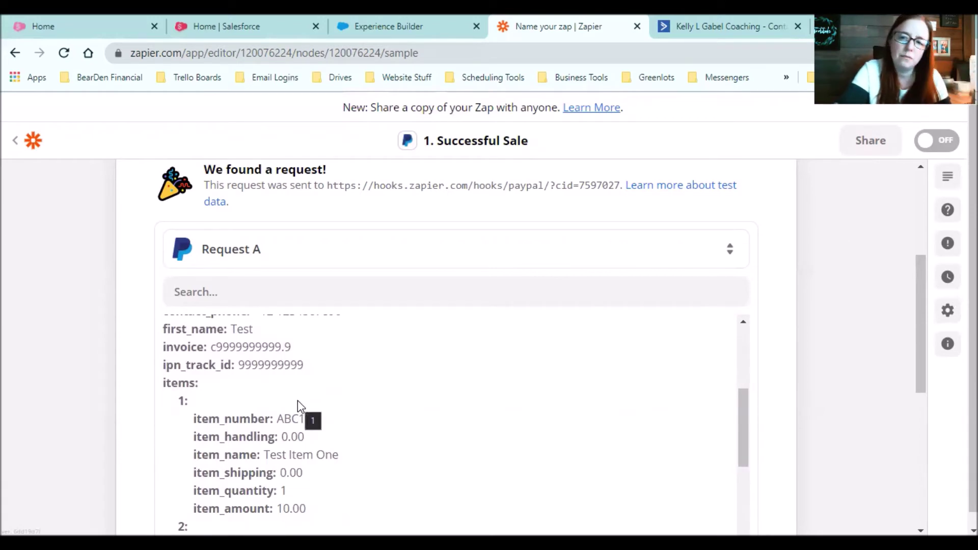
pyautogui.scroll(-3, 568, 389)
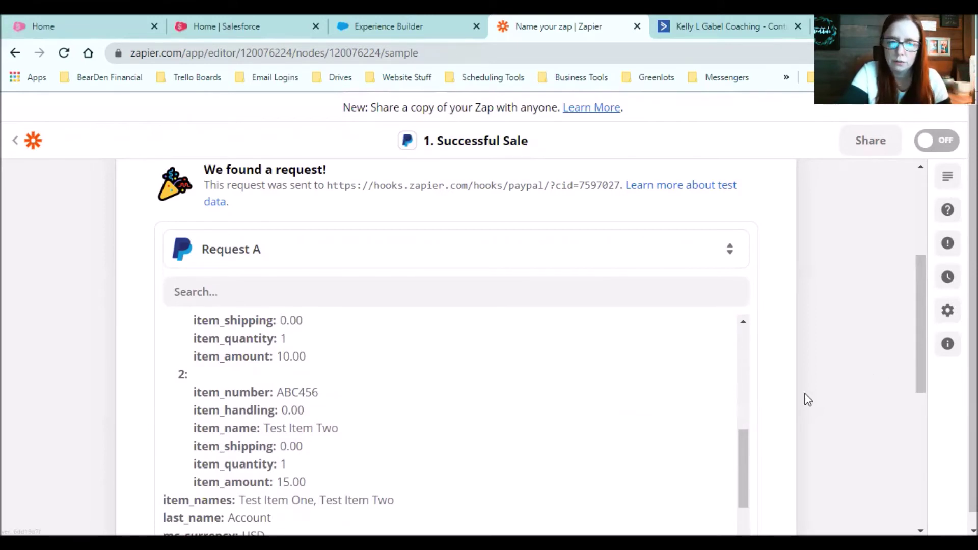
pyautogui.scroll(-3, 806, 399)
pyautogui.scroll(-2, 807, 400)
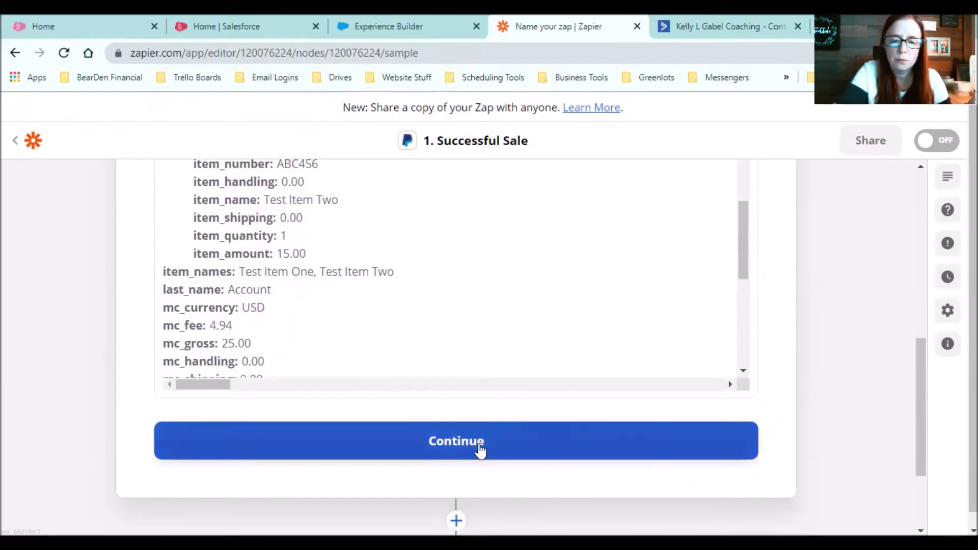
pyautogui.click(480, 444)
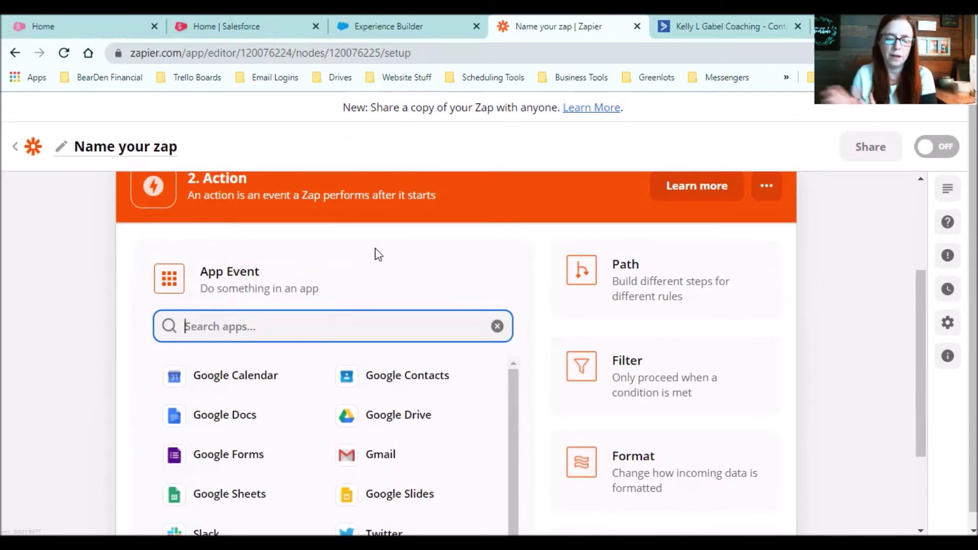
# Step: Choose ActiveCampaign as the action app with the Create/Update Contact event and proceed to account selection
pyautogui.write('acti')
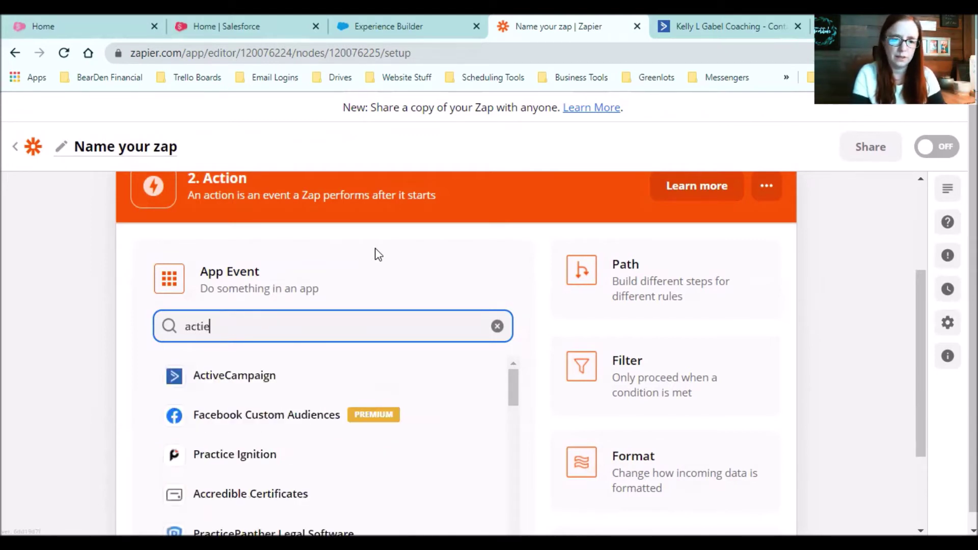
pyautogui.click(226, 378)
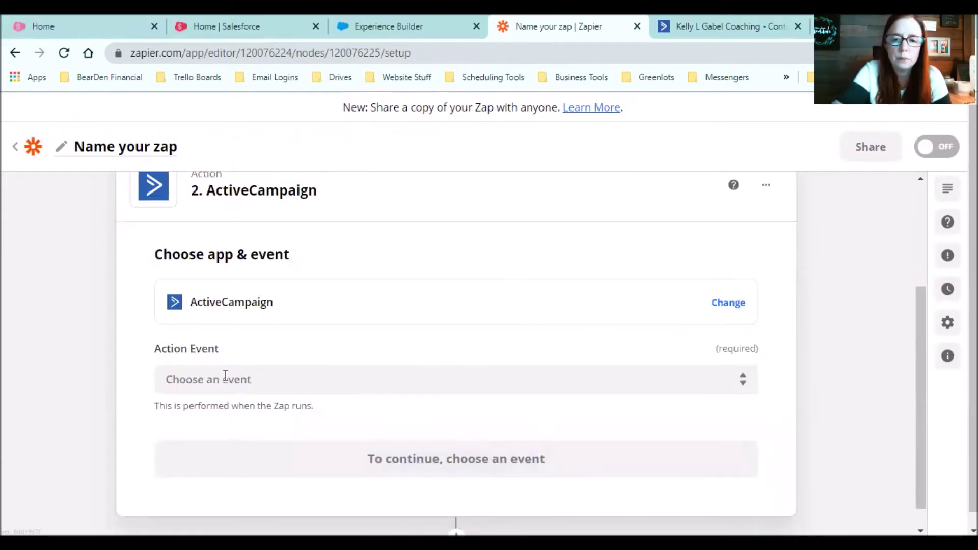
pyautogui.click(273, 380)
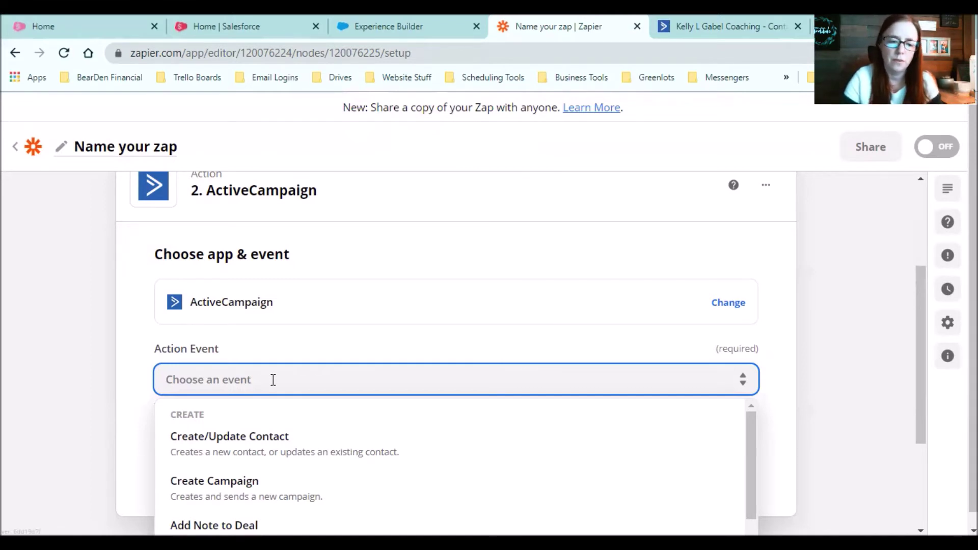
pyautogui.click(219, 442)
pyautogui.click(437, 455)
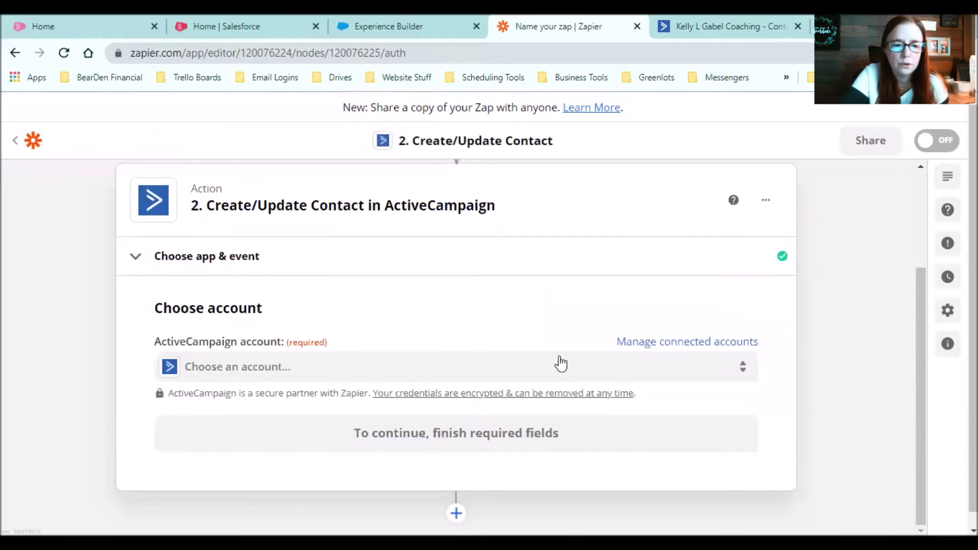
# Step: Select the connected ActiveCampaign account for the action and proceed to the field setup
pyautogui.click(323, 371)
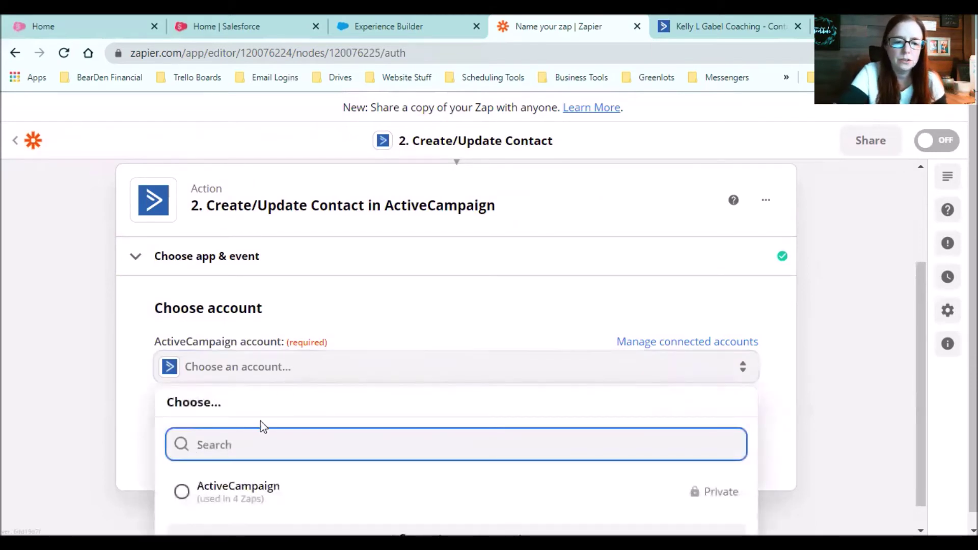
pyautogui.click(224, 497)
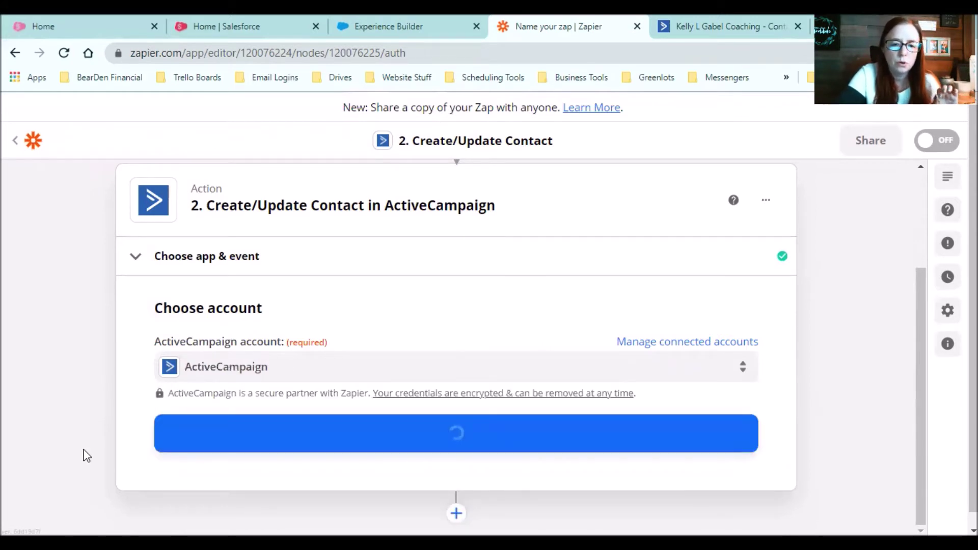
pyautogui.click(434, 446)
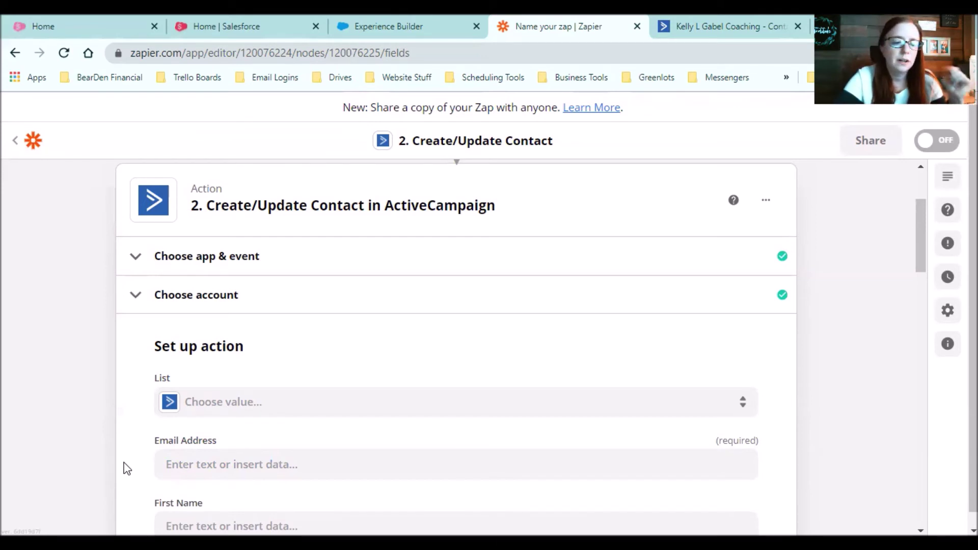
# Step: Set the contact's List to Tech Savvy Academy in the Create/Update Contact action
pyautogui.scroll(-1, 227, 491)
pyautogui.scroll(-2, 228, 493)
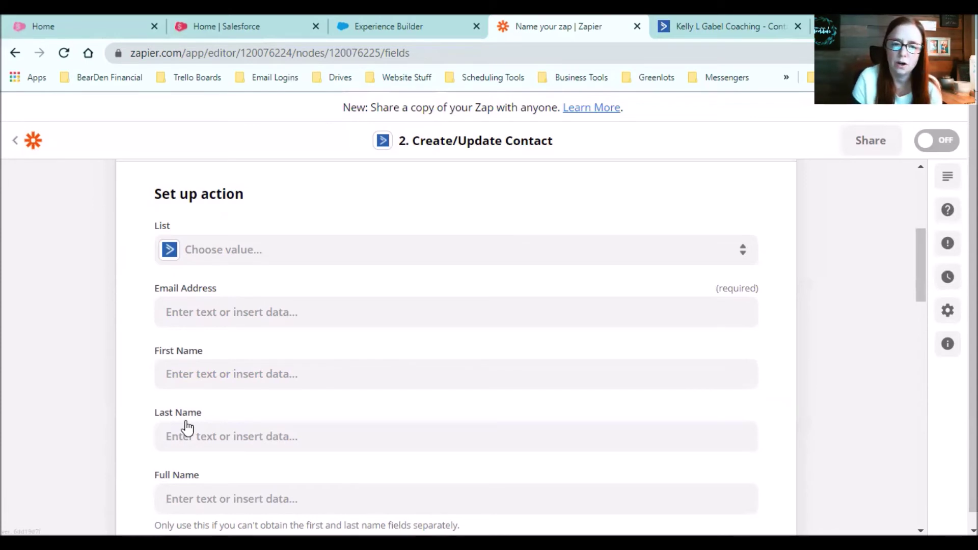
pyautogui.click(281, 260)
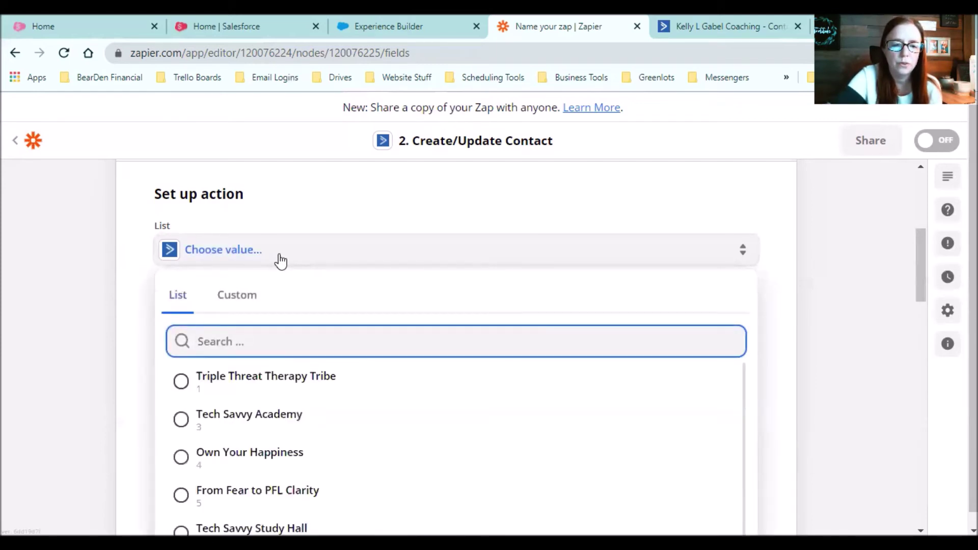
pyautogui.click(233, 420)
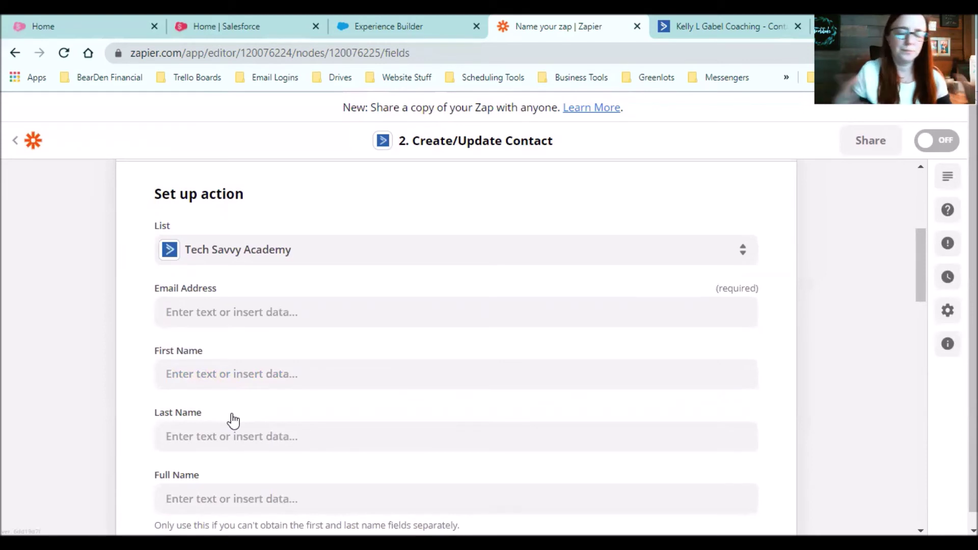
# Step: Map the Email Address field to Payer Email, chosen from the full list of PayPal sale data
pyautogui.click(271, 312)
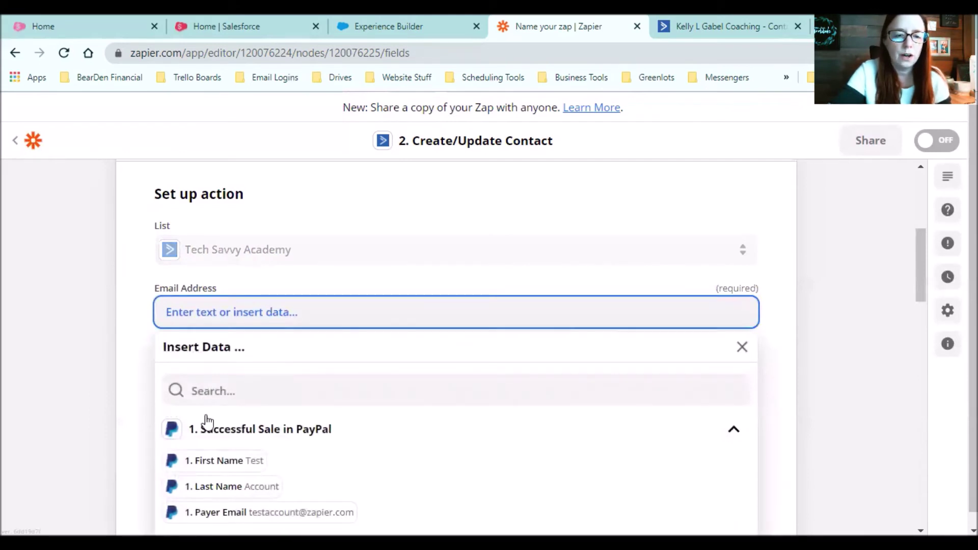
pyautogui.scroll(-2, 212, 433)
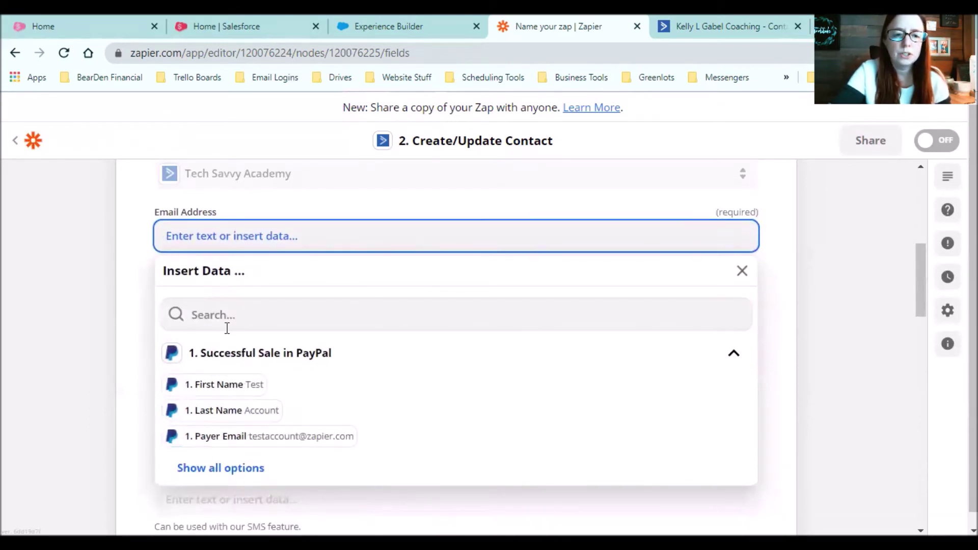
pyautogui.click(234, 469)
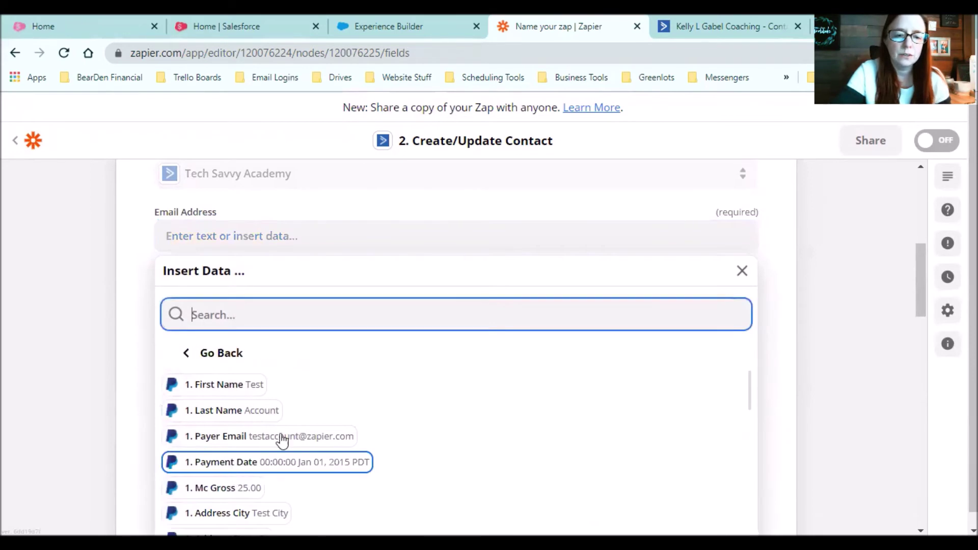
pyautogui.scroll(-3, 273, 321)
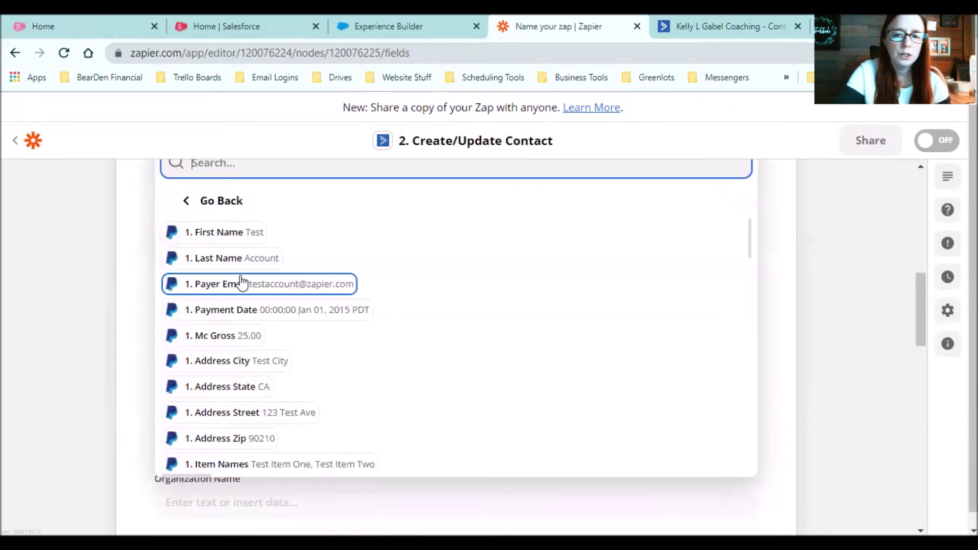
pyautogui.scroll(-6, 241, 280)
pyautogui.scroll(-15, 243, 289)
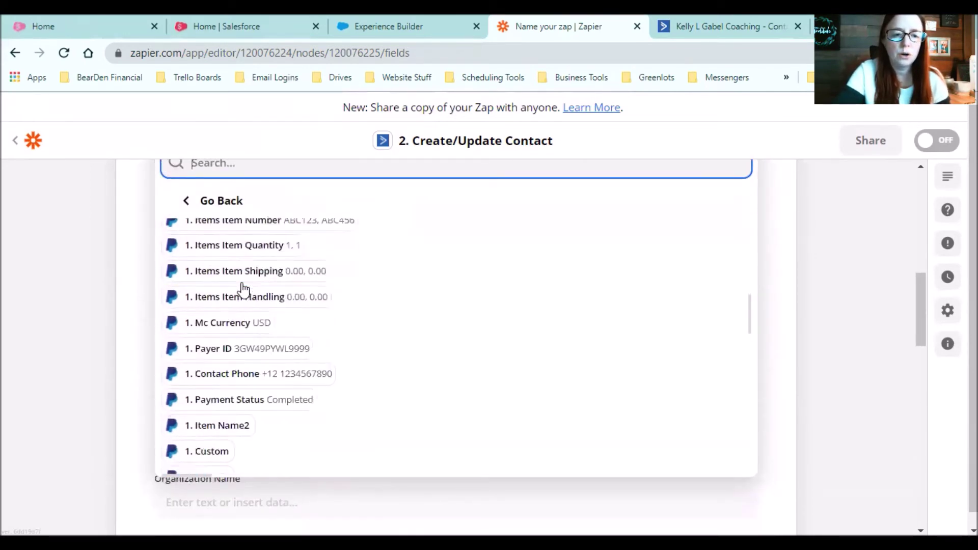
pyautogui.scroll(-8, 243, 289)
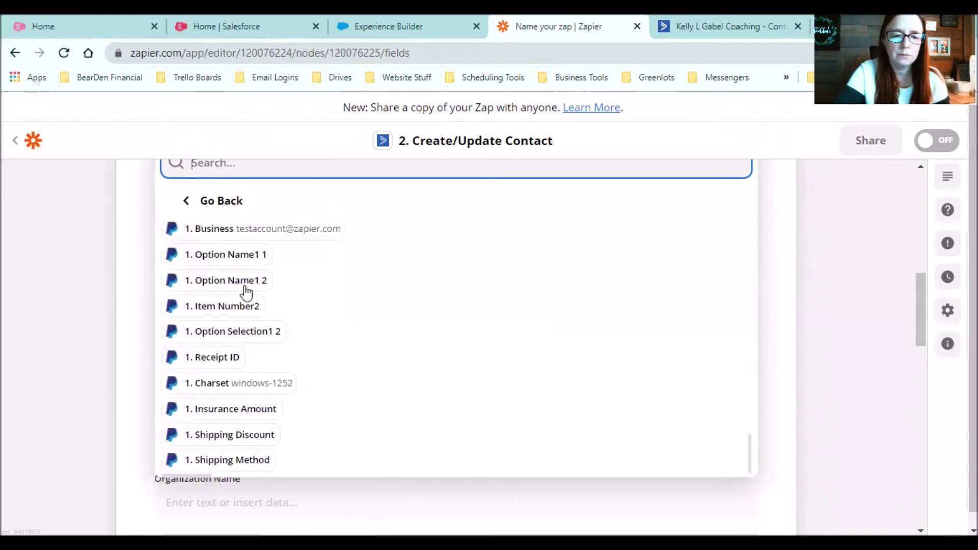
pyautogui.scroll(10, 284, 362)
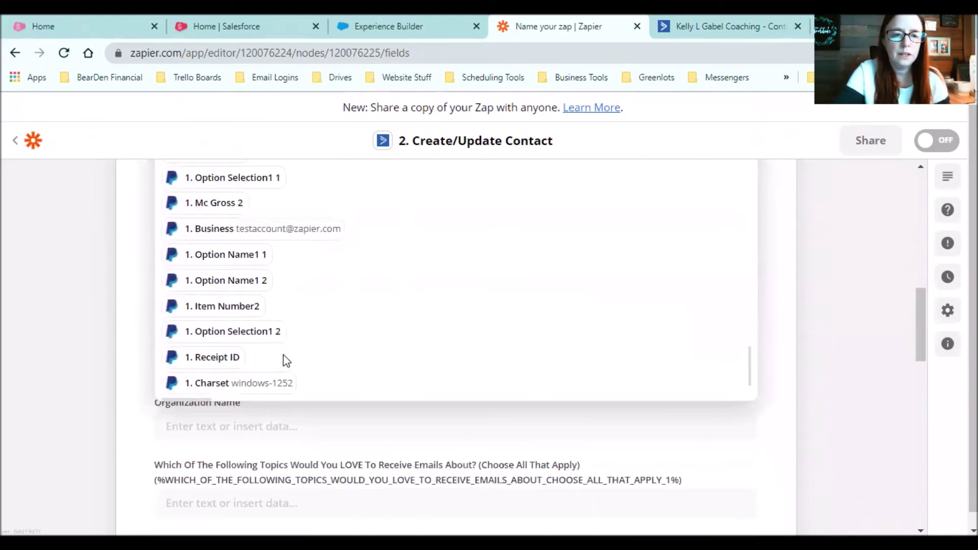
pyautogui.scroll(3, 107, 290)
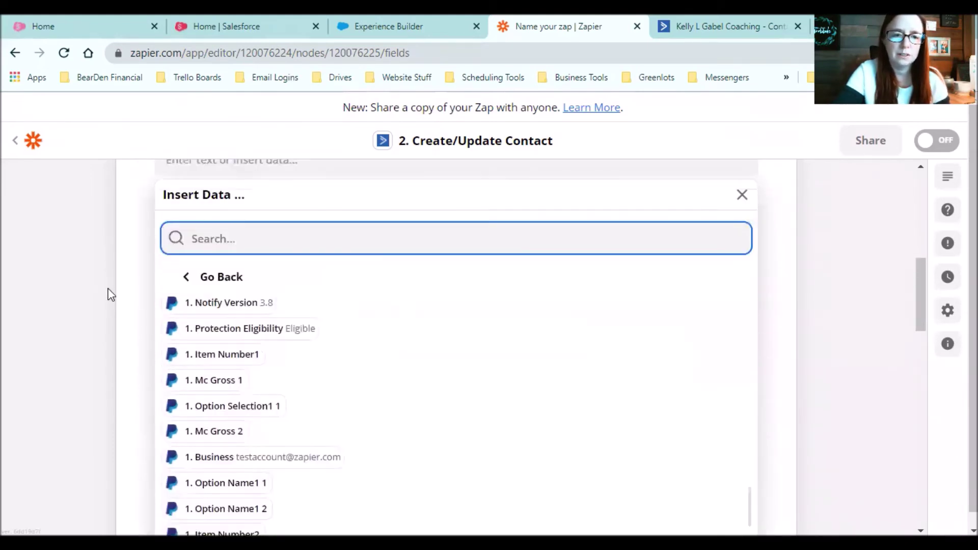
pyautogui.scroll(3, 225, 379)
pyautogui.scroll(10, 224, 380)
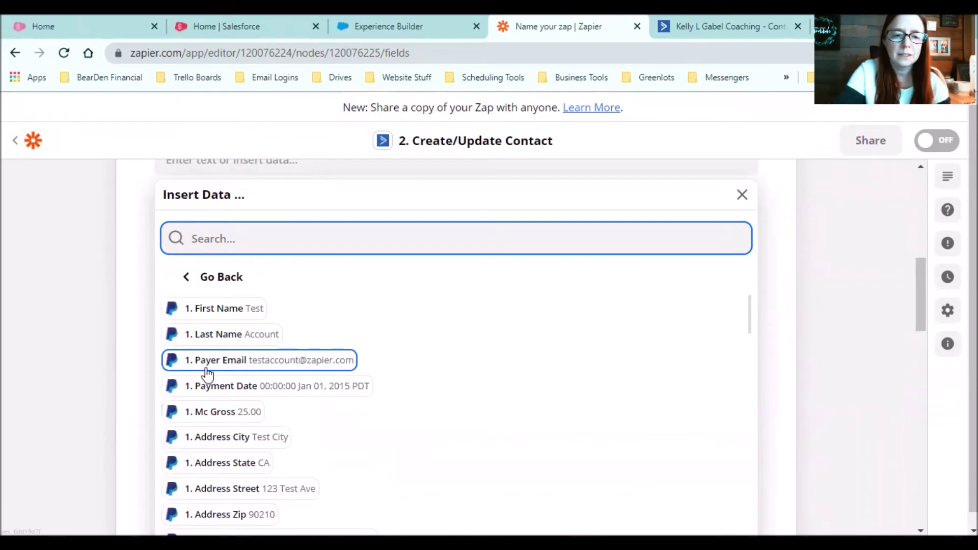
pyautogui.click(220, 365)
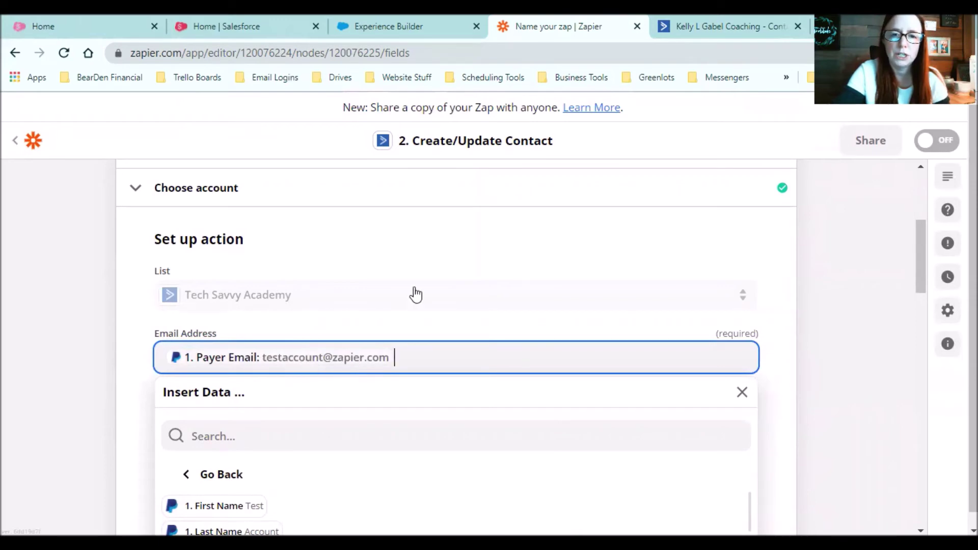
pyautogui.scroll(5, 416, 290)
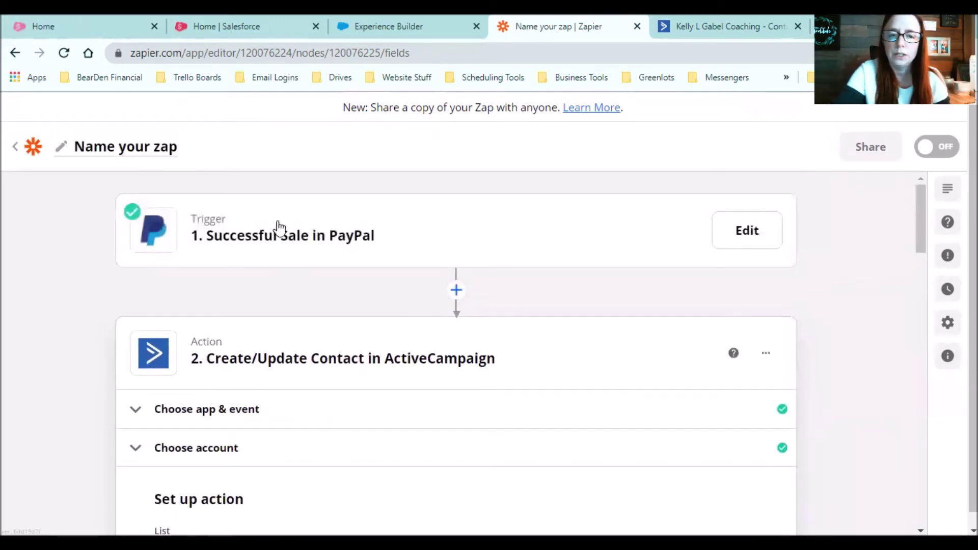
pyautogui.scroll(-5, 329, 275)
pyautogui.scroll(-1, 329, 275)
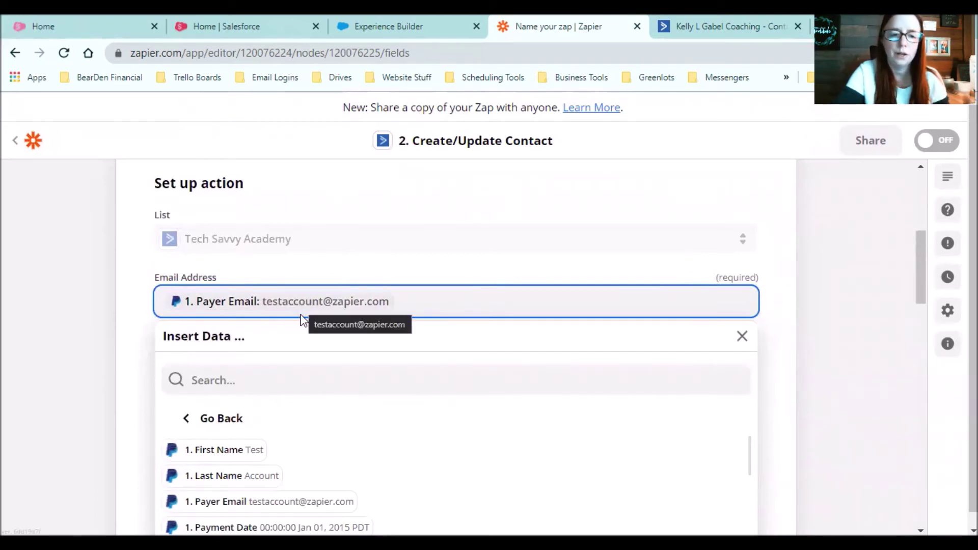
pyautogui.click(224, 461)
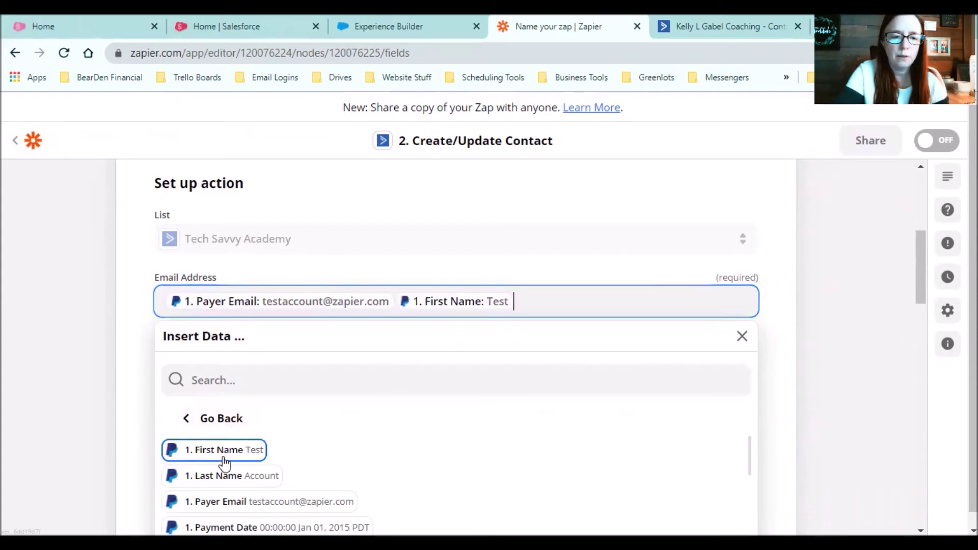
pyautogui.press('BackSpace')
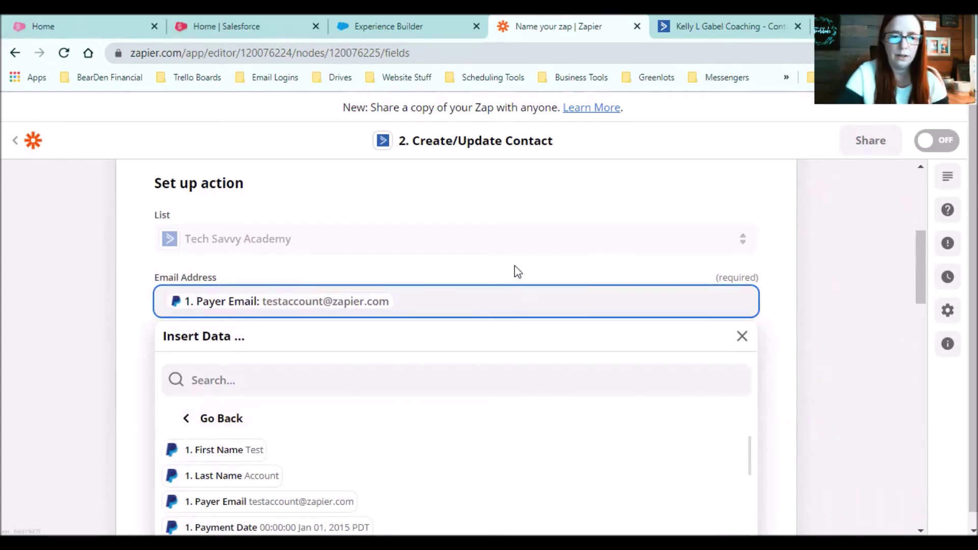
# Step: Map the First Name and Last Name fields to the matching First Name and Last Name data from the PayPal sale
pyautogui.click(102, 355)
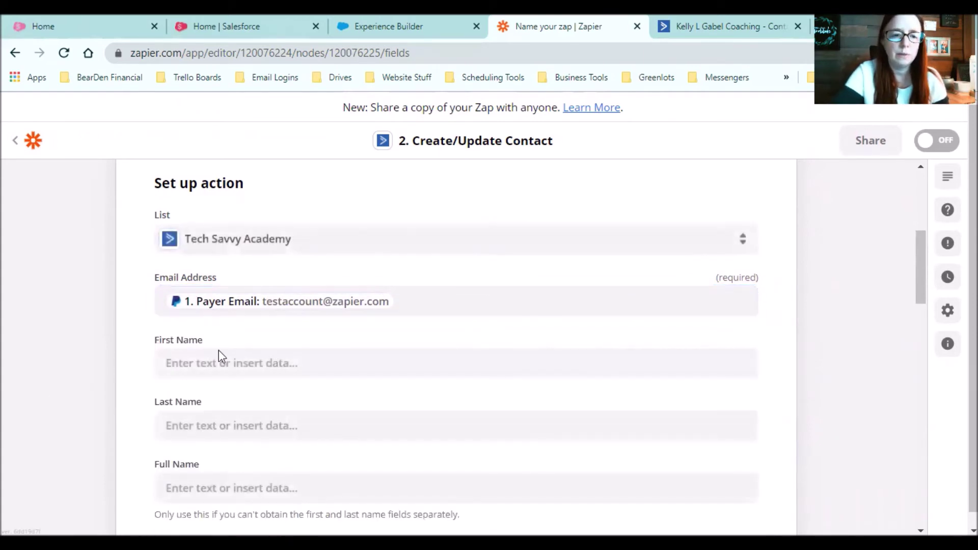
pyautogui.click(225, 362)
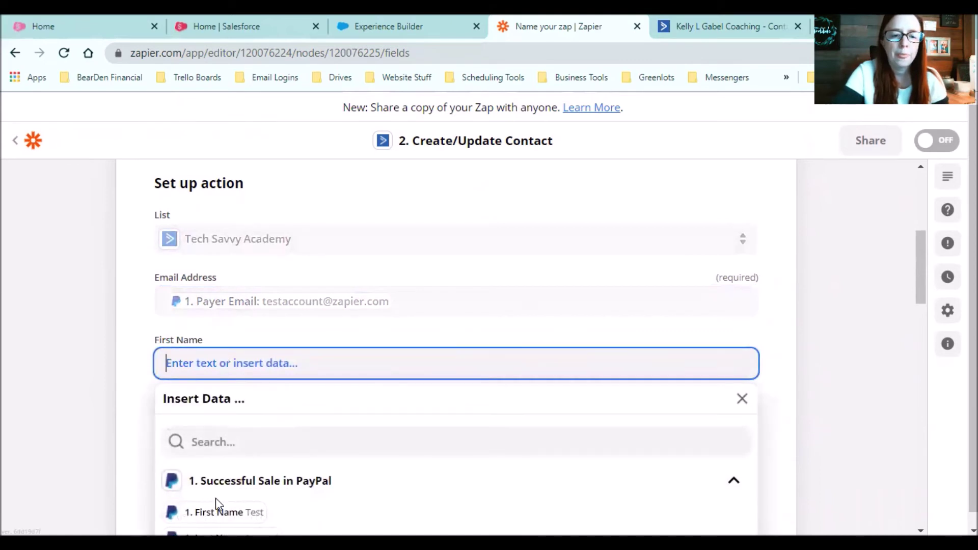
pyautogui.click(220, 512)
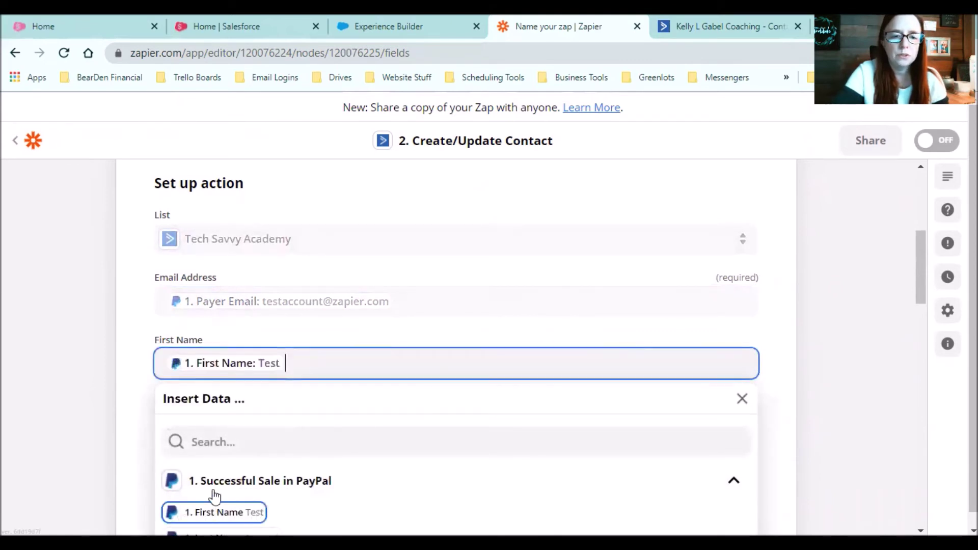
pyautogui.click(127, 407)
pyautogui.scroll(-2, 127, 407)
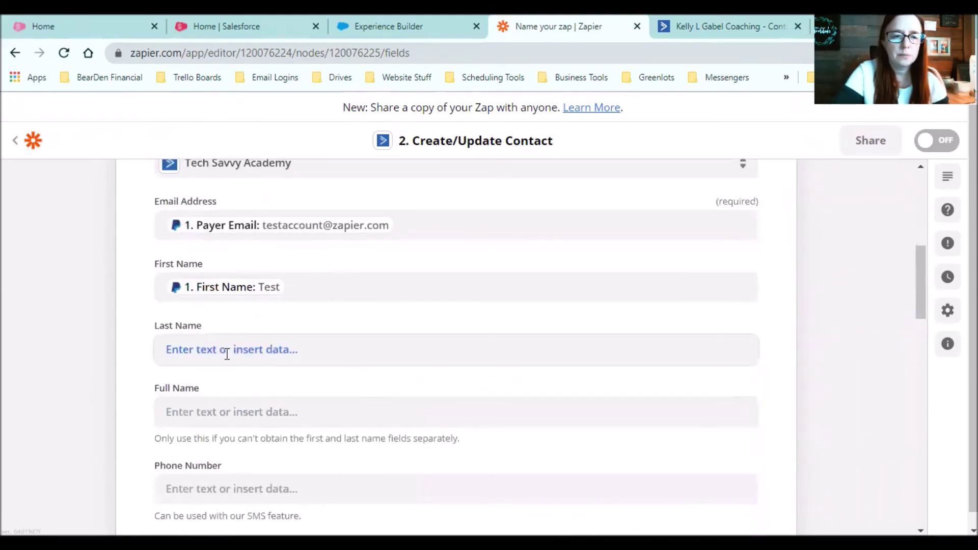
pyautogui.click(227, 354)
pyautogui.click(225, 524)
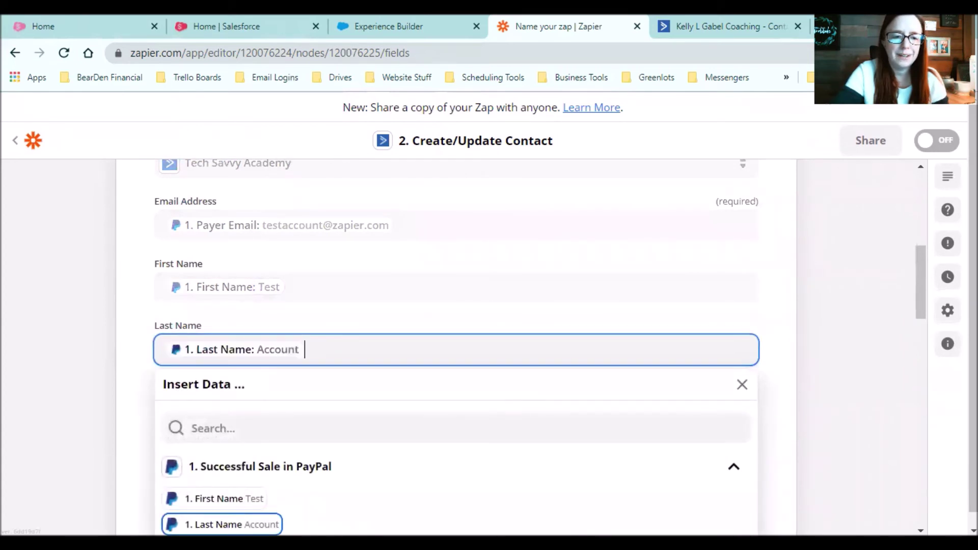
pyautogui.click(127, 380)
# Step: Enter TechSavvyAcademy as a fixed tag in the contact's Tags field
pyautogui.scroll(-1, 127, 379)
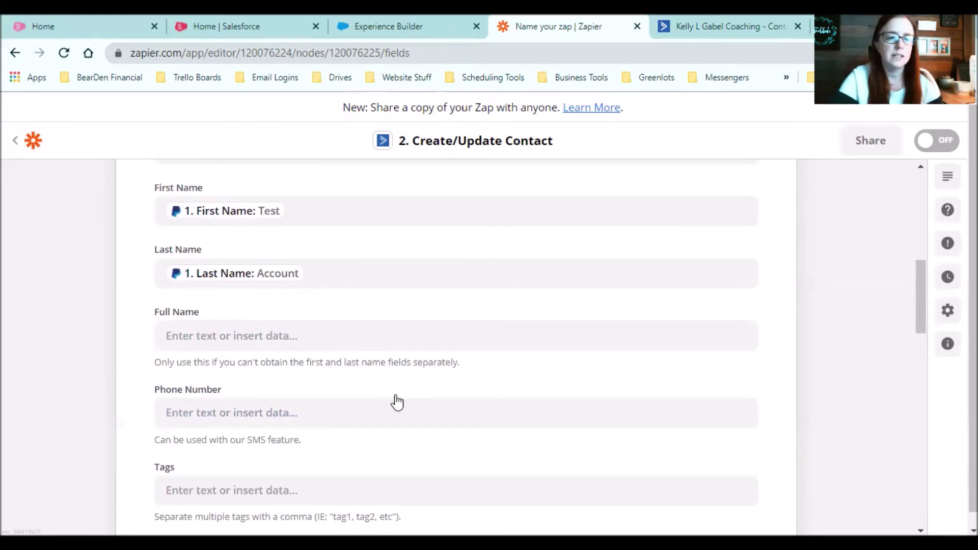
pyautogui.scroll(-1, 332, 395)
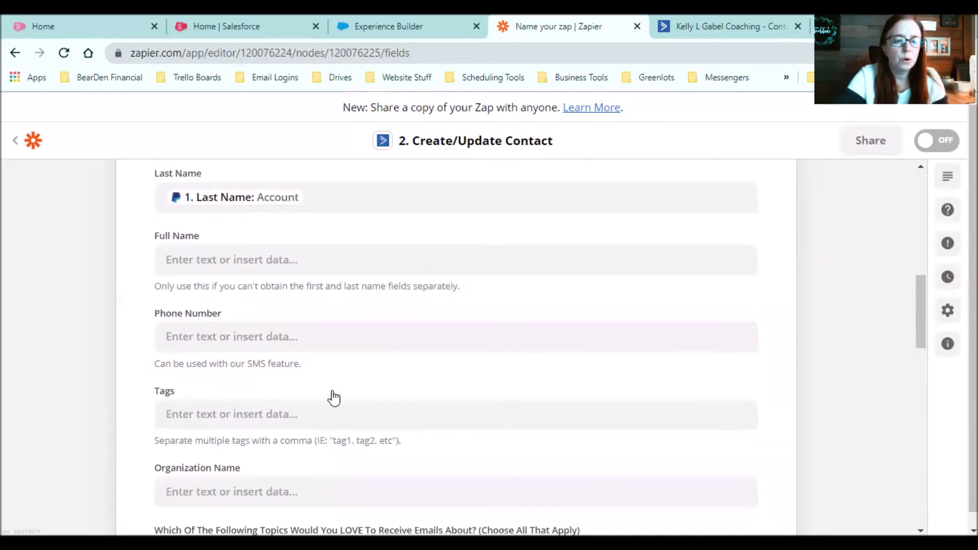
pyautogui.click(198, 413)
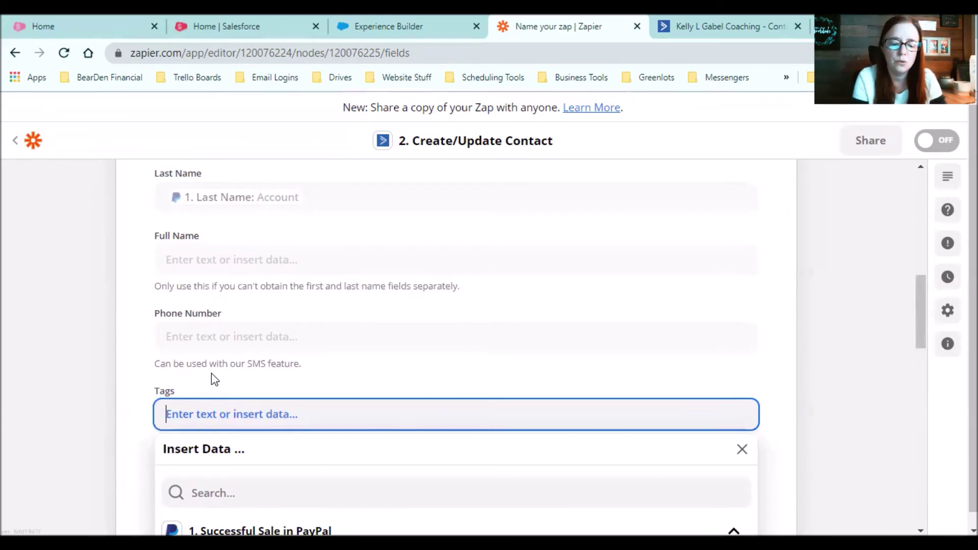
pyautogui.write('TechS')
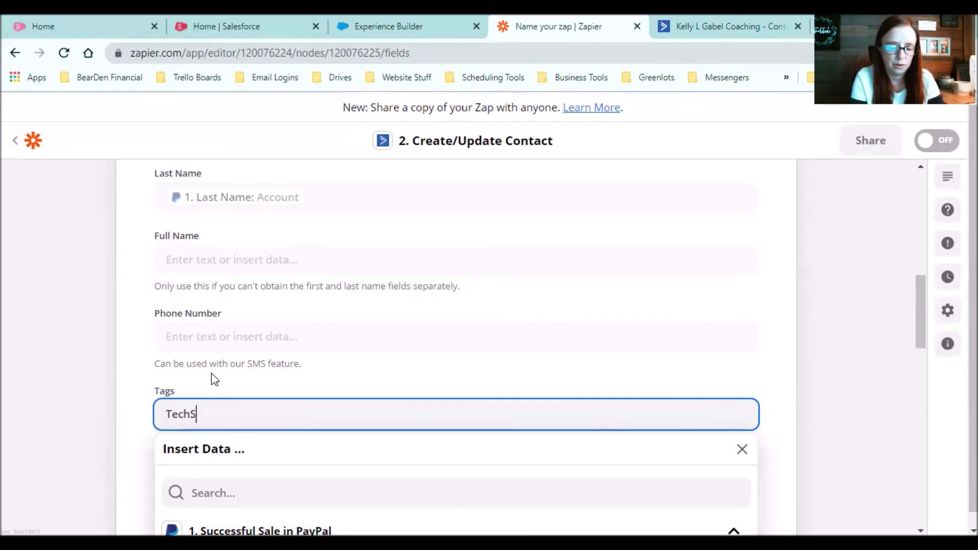
pyautogui.write('avvyAcademy')
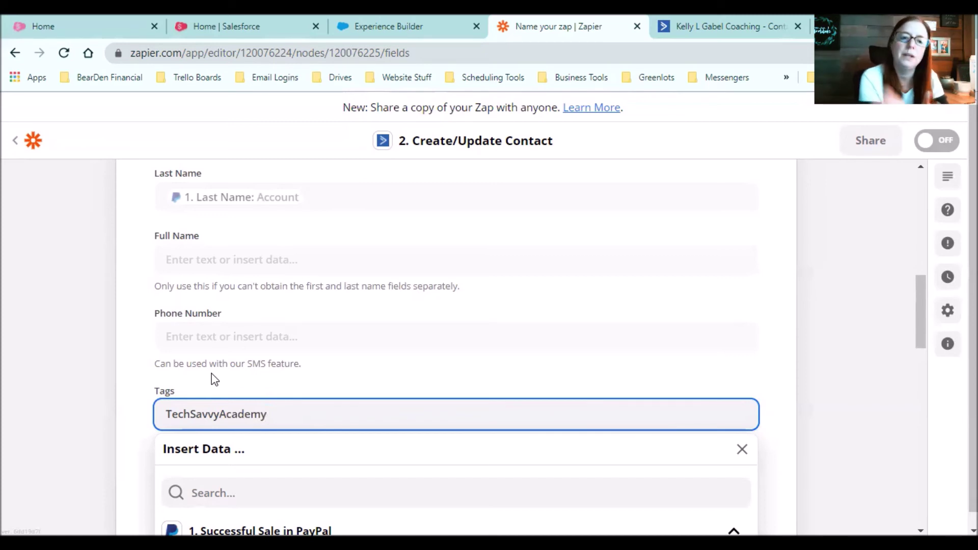
# Step: Clear the typed text from the Tags field
pyautogui.press('BackSpace')
pyautogui.press('BackSpace')
pyautogui.press('BackSpace')
pyautogui.press('BackSpace')
pyautogui.press('BackSpace')
pyautogui.press('BackSpace')
pyautogui.press('BackSpace')
pyautogui.press('BackSpace')
pyautogui.press('BackSpace')
pyautogui.press('BackSpace')
pyautogui.press('BackSpace')
pyautogui.press('BackSpace')
pyautogui.press('BackSpace')
pyautogui.press('BackSpace')
pyautogui.press('BackSpace')
pyautogui.press('BackSpace')
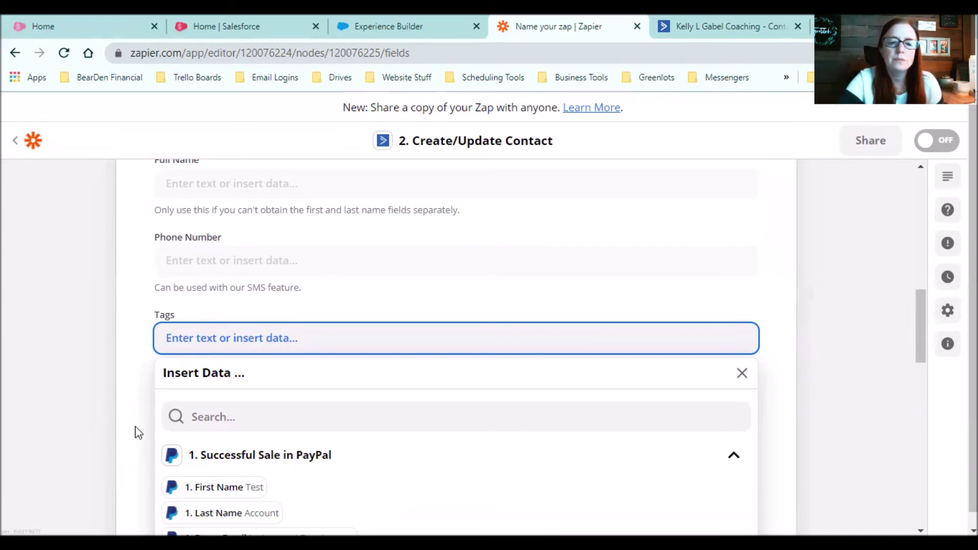
# Step: Search all PayPal sale data for "item" and map the Tags field to Item Names
pyautogui.scroll(-1, 137, 432)
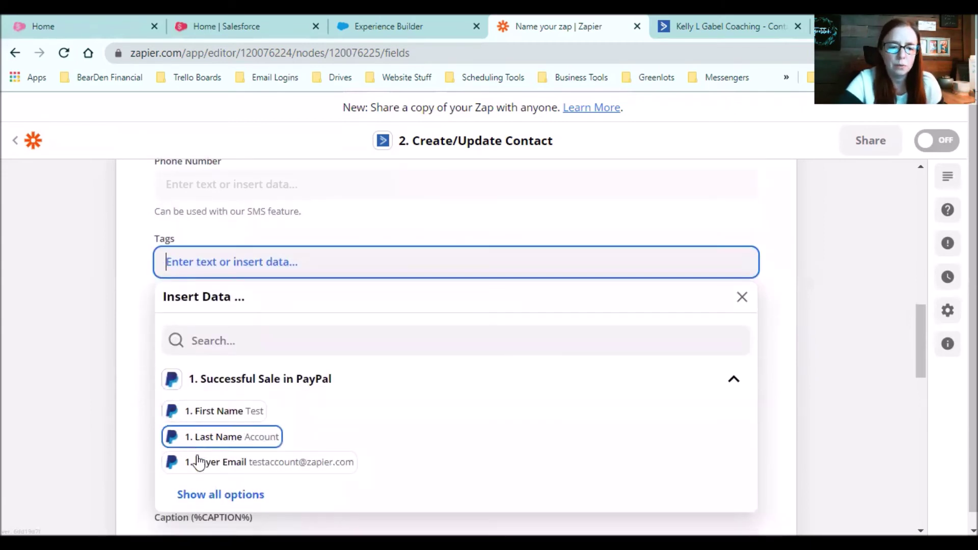
pyautogui.click(216, 496)
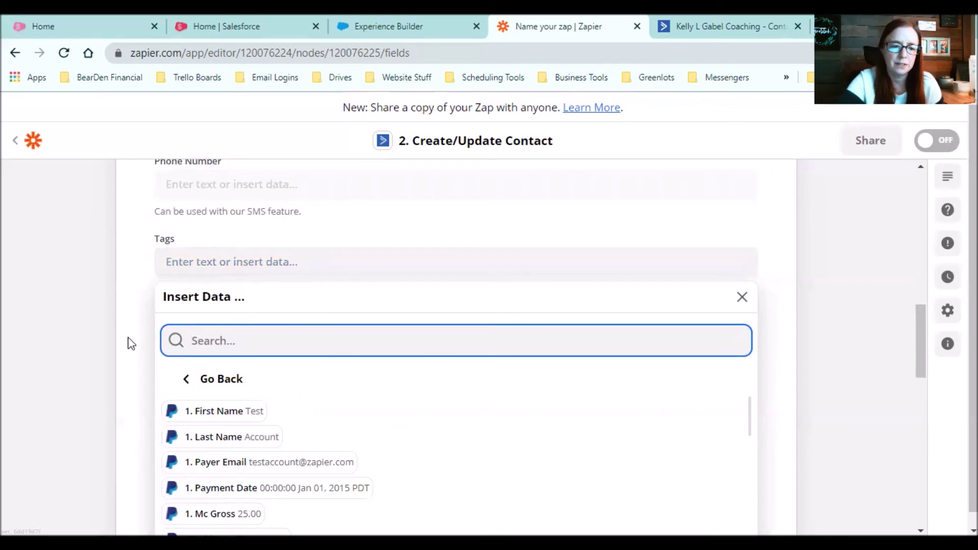
pyautogui.scroll(-1, 133, 364)
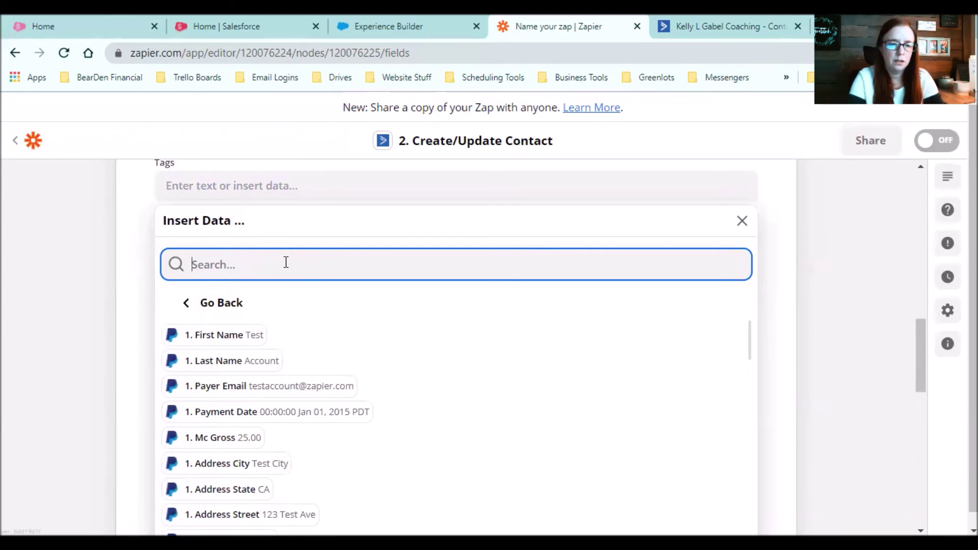
pyautogui.write('item')
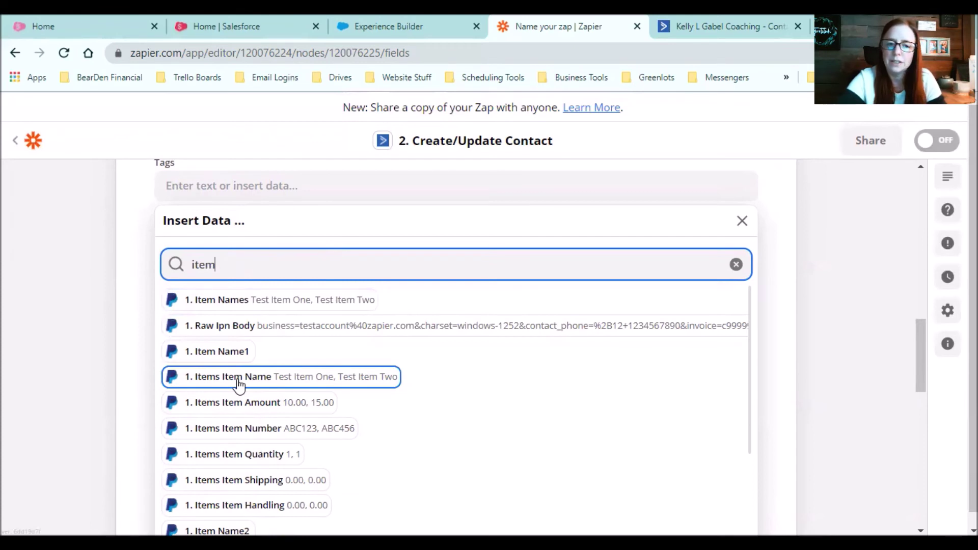
pyautogui.click(232, 301)
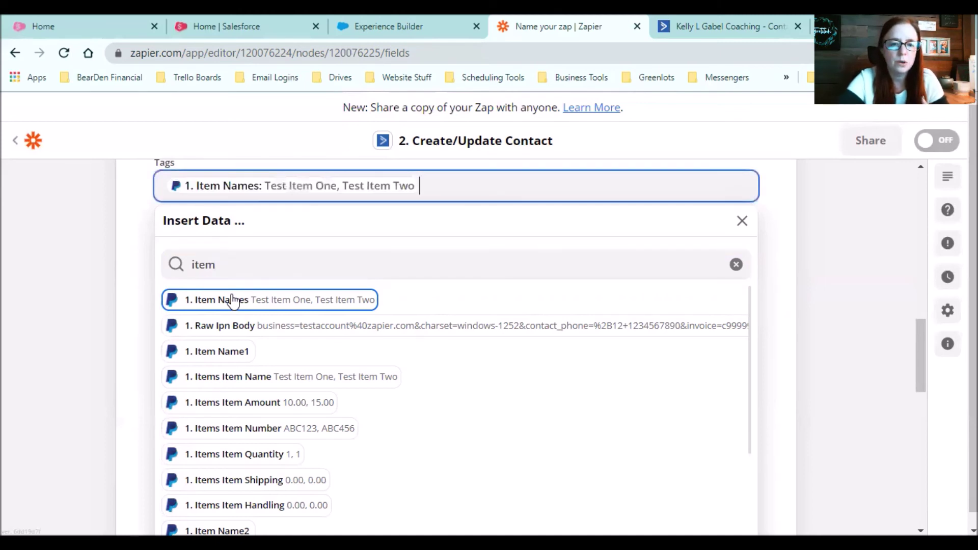
pyautogui.click(114, 286)
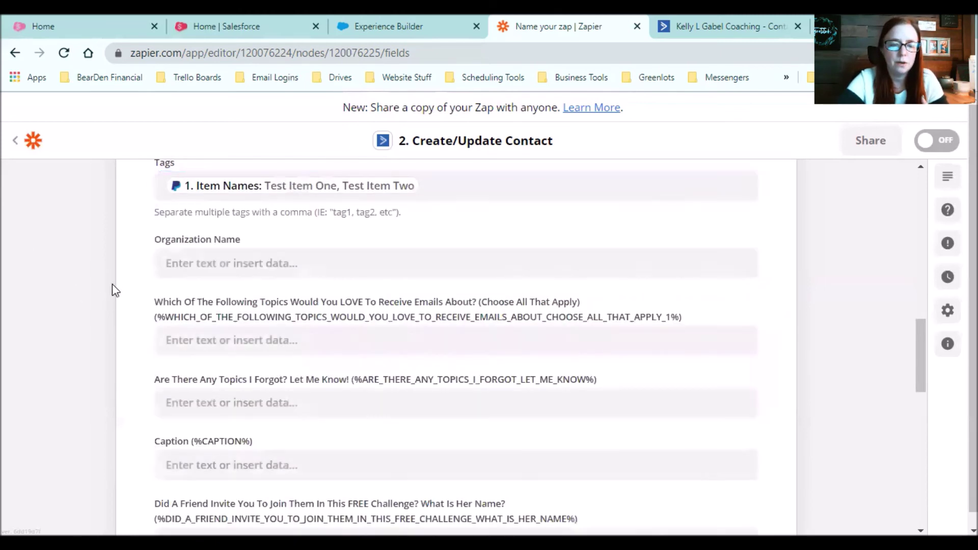
# Step: Leave the remaining optional fields empty, proceed to the action test and review the contact data prepared for ActiveCampaign
pyautogui.scroll(-1, 323, 229)
pyautogui.scroll(-12, 316, 257)
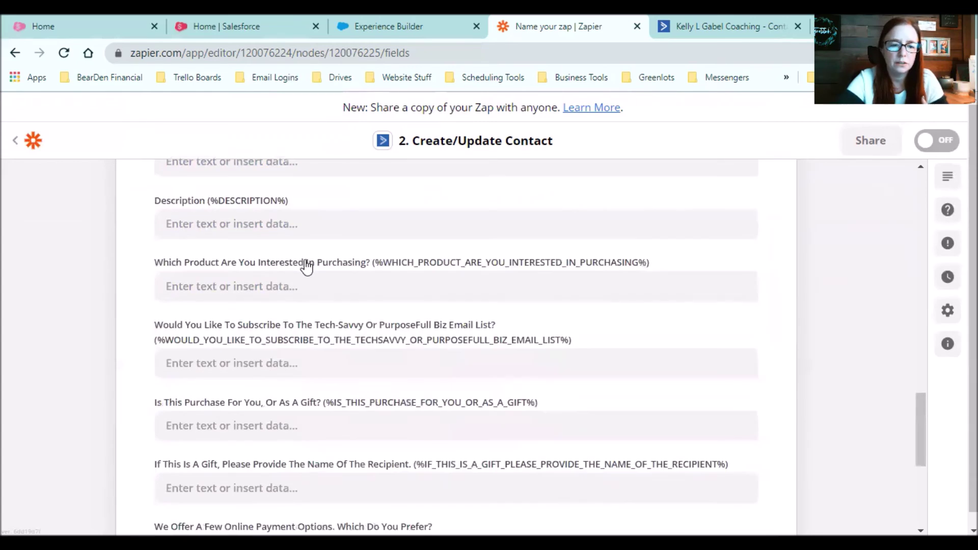
pyautogui.click(476, 436)
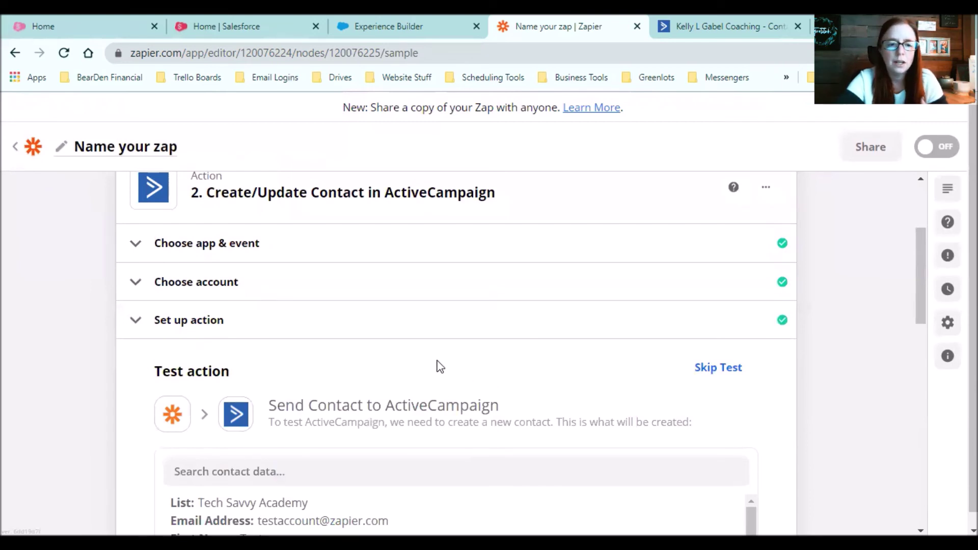
pyautogui.scroll(-3, 436, 365)
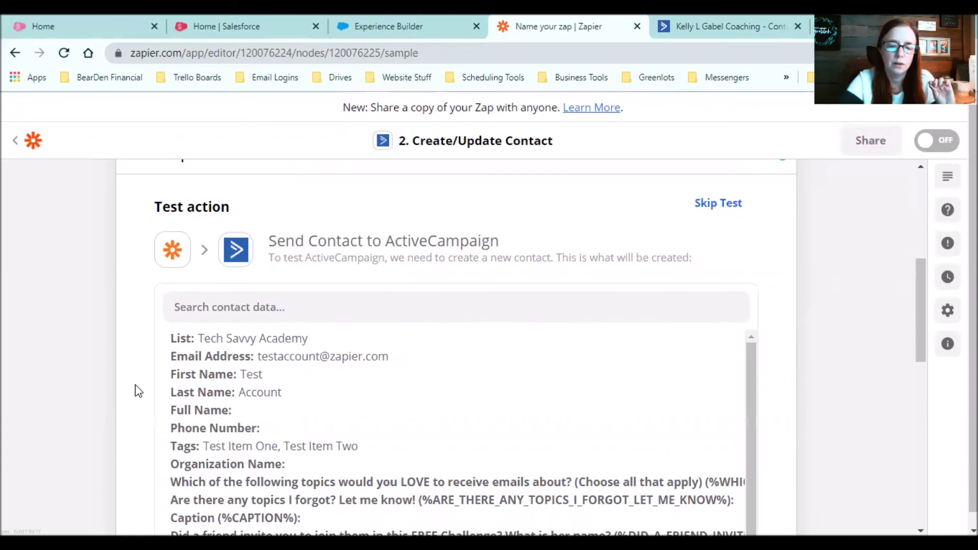
pyautogui.scroll(-3, 135, 398)
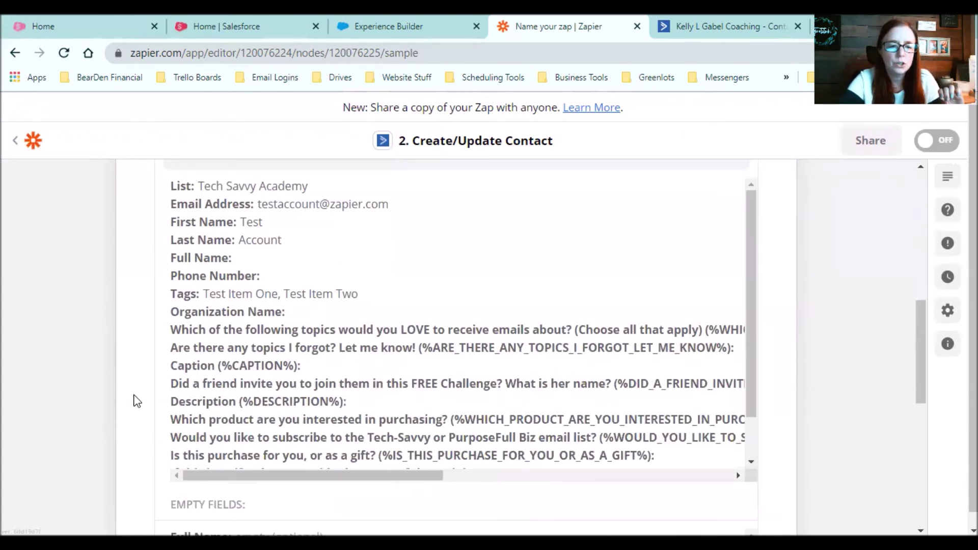
# Step: Run the Create/Update Contact action test for review and examine the response data returned from ActiveCampaign
pyautogui.scroll(-6, 135, 401)
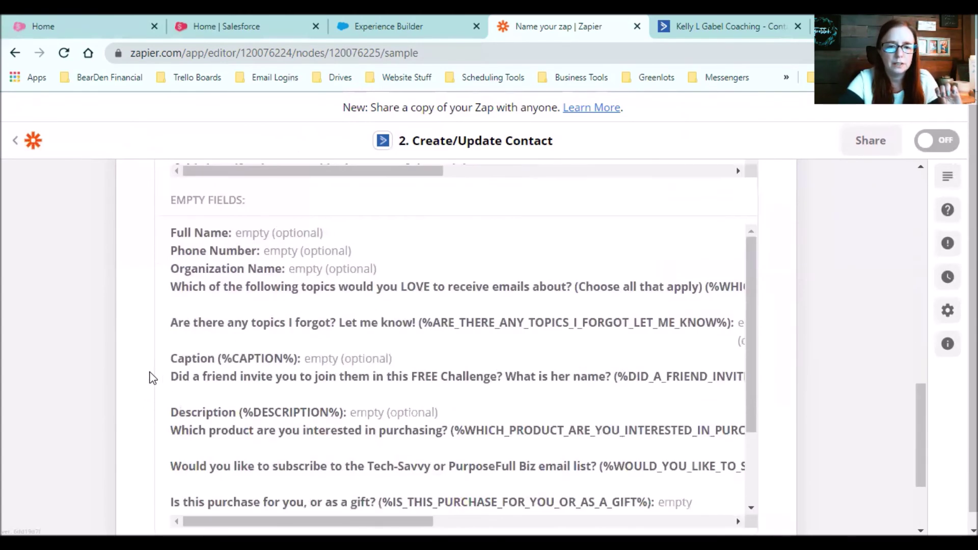
pyautogui.scroll(-3, 151, 377)
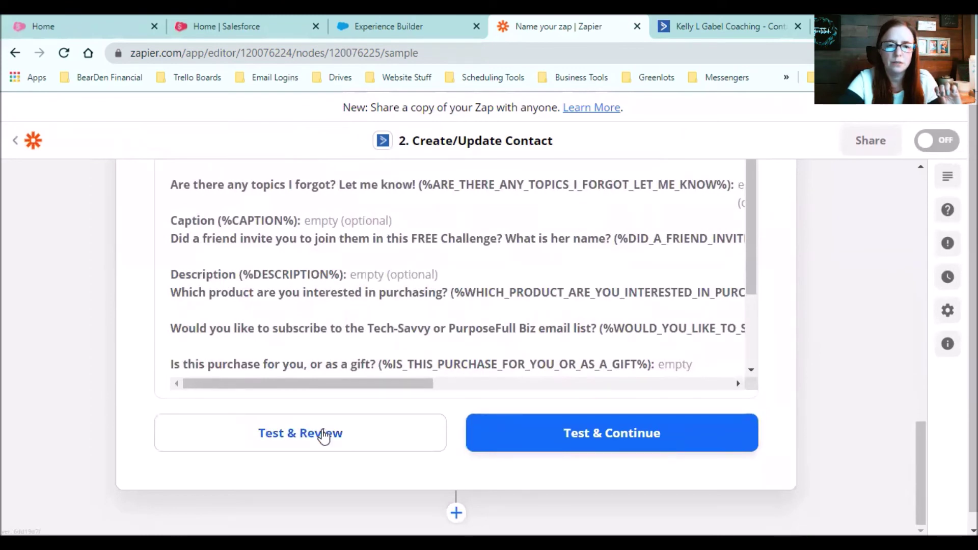
pyautogui.click(322, 433)
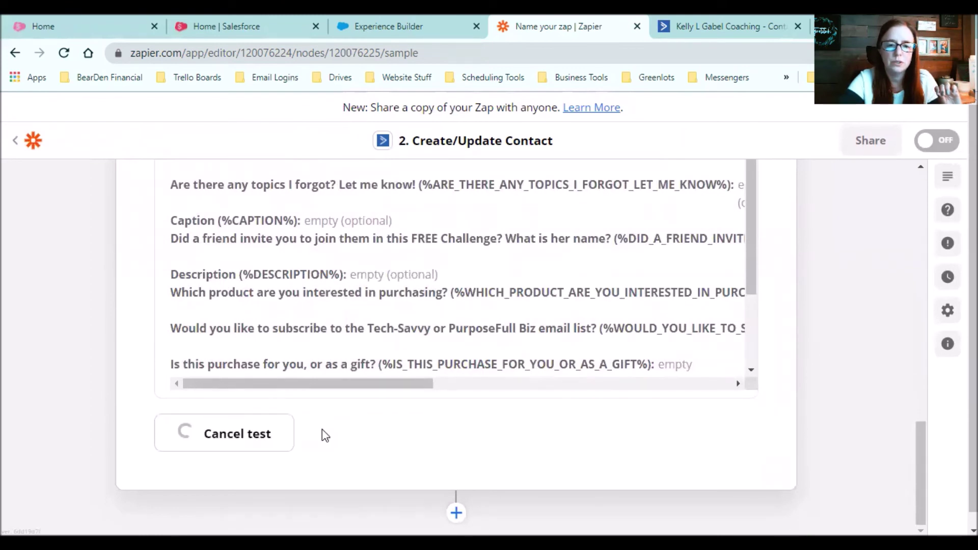
pyautogui.click(674, 39)
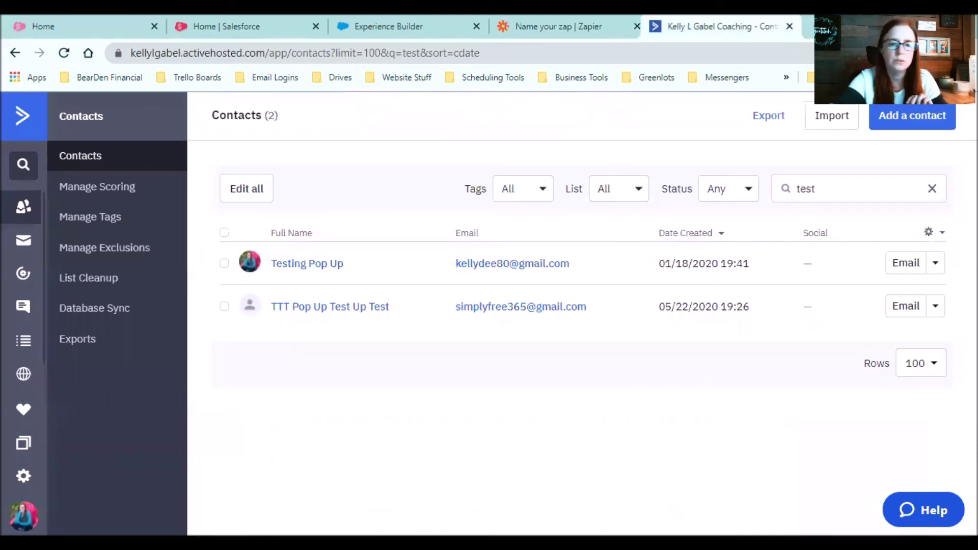
pyautogui.hotkey('ctrl', 'w')
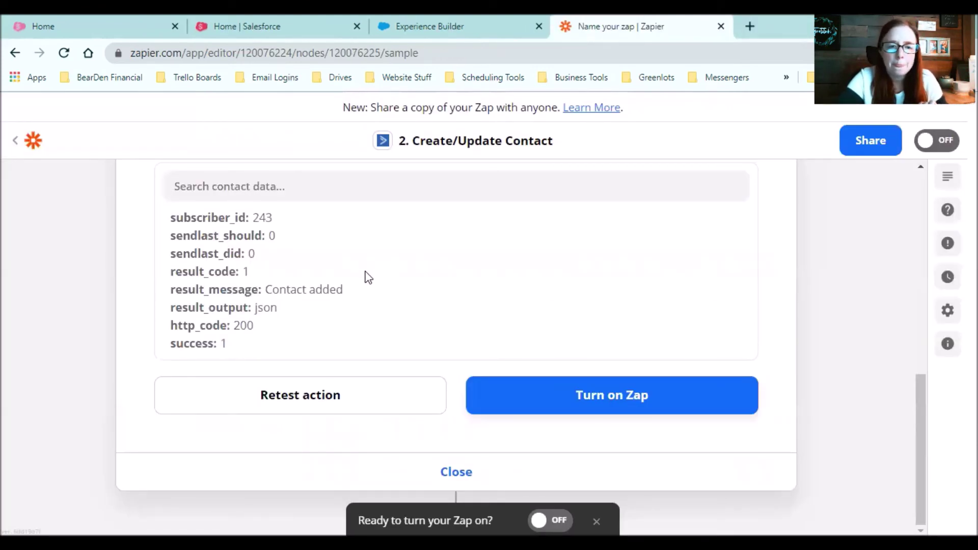
pyautogui.scroll(3, 373, 318)
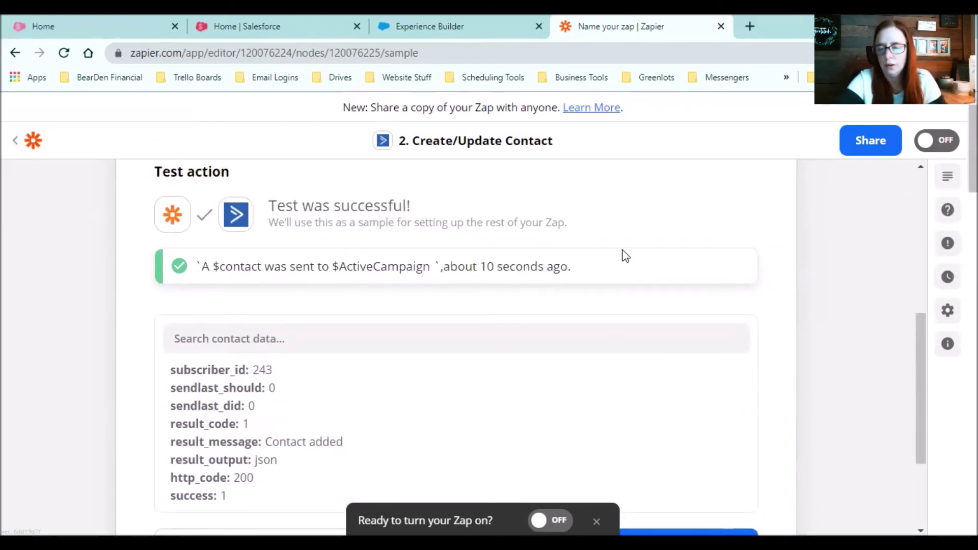
pyautogui.scroll(-3, 571, 295)
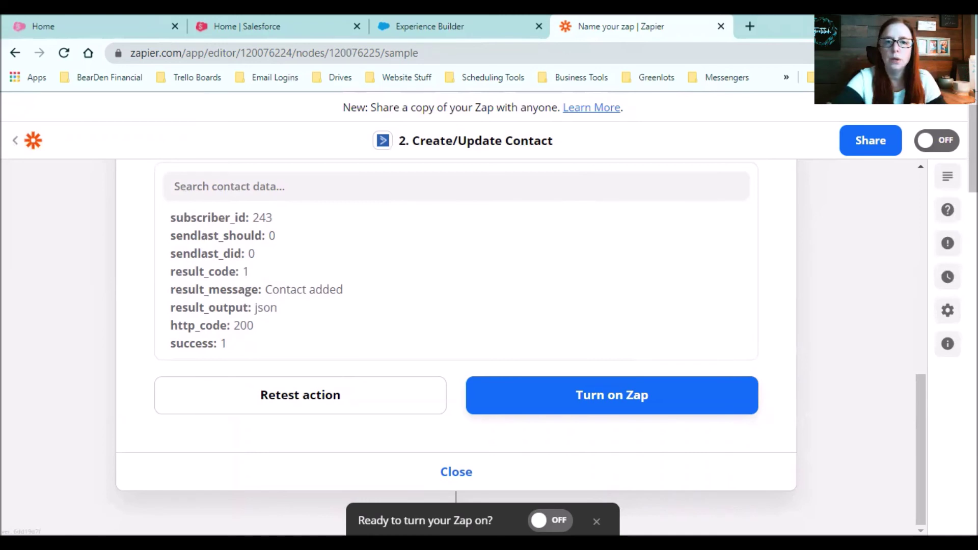
# Step: Switch to ActiveCampaign, refresh the contact search results and open the Test Account contact to check its tags, lists and automations
pyautogui.hotkey('alt', 'Tab')
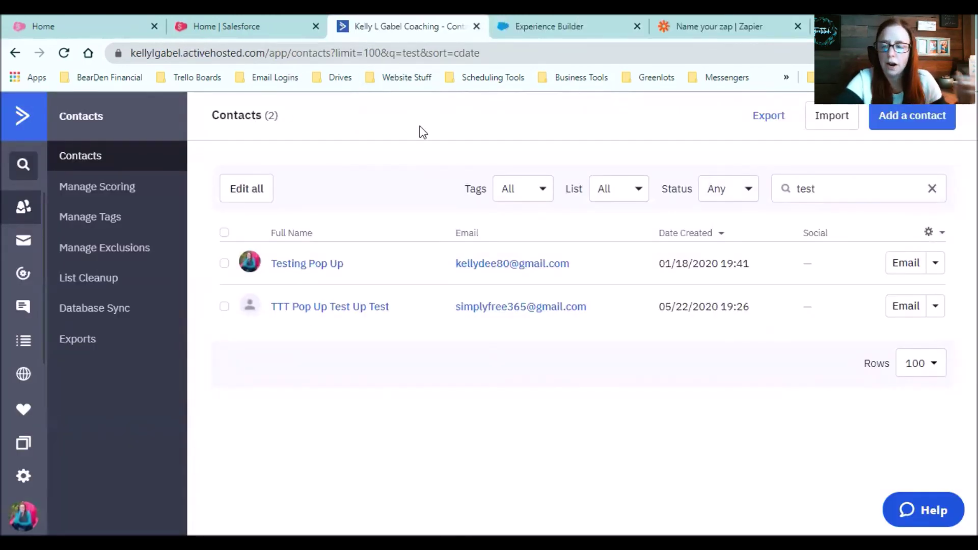
pyautogui.click(65, 53)
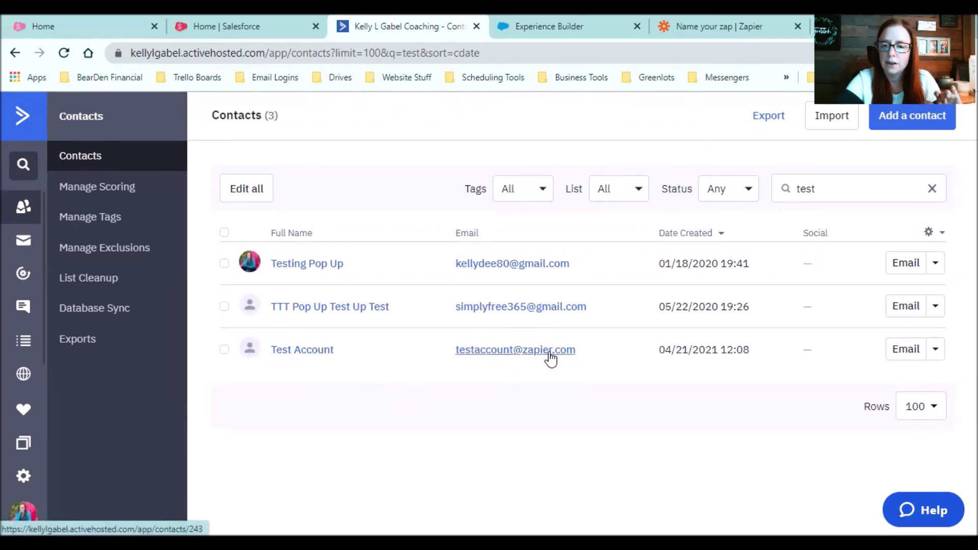
pyautogui.click(301, 352)
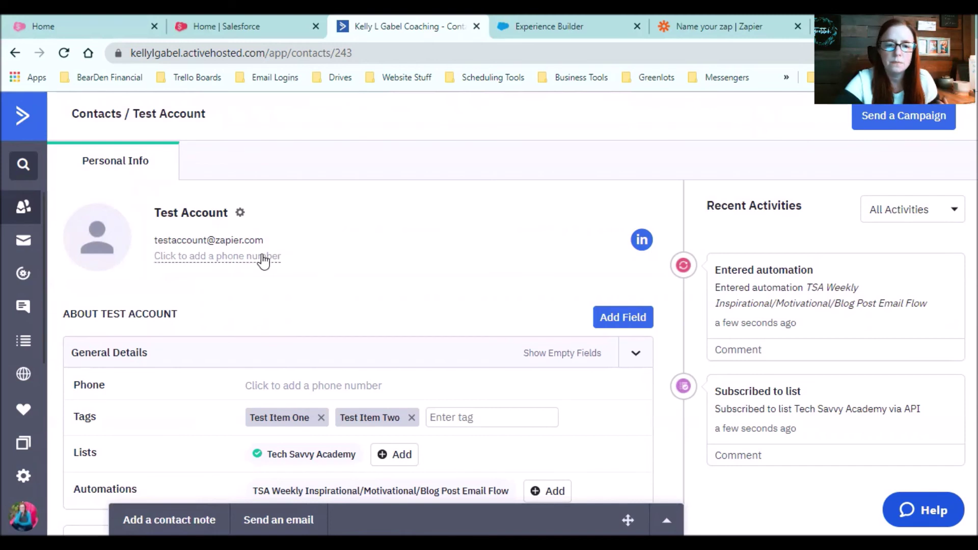
pyautogui.scroll(-2, 203, 262)
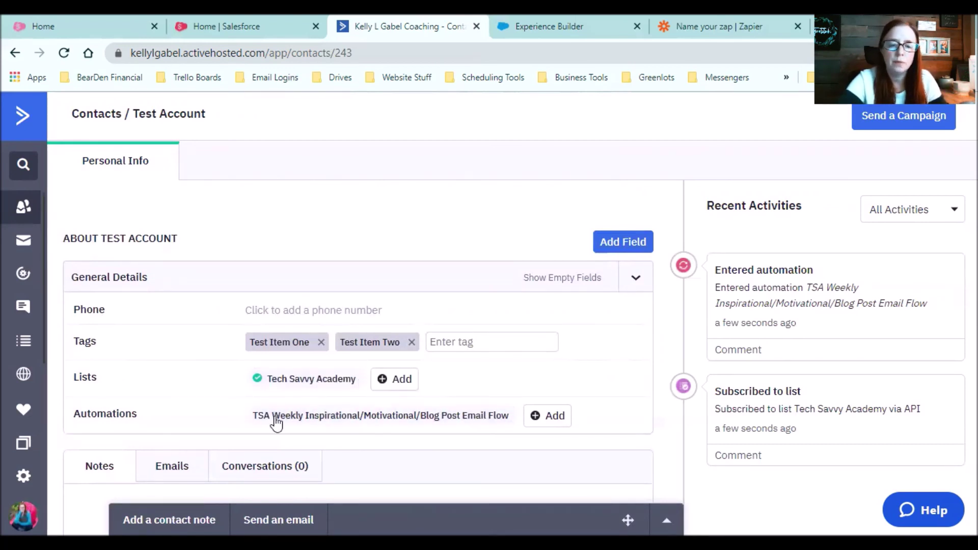
pyautogui.moveTo(279, 421)
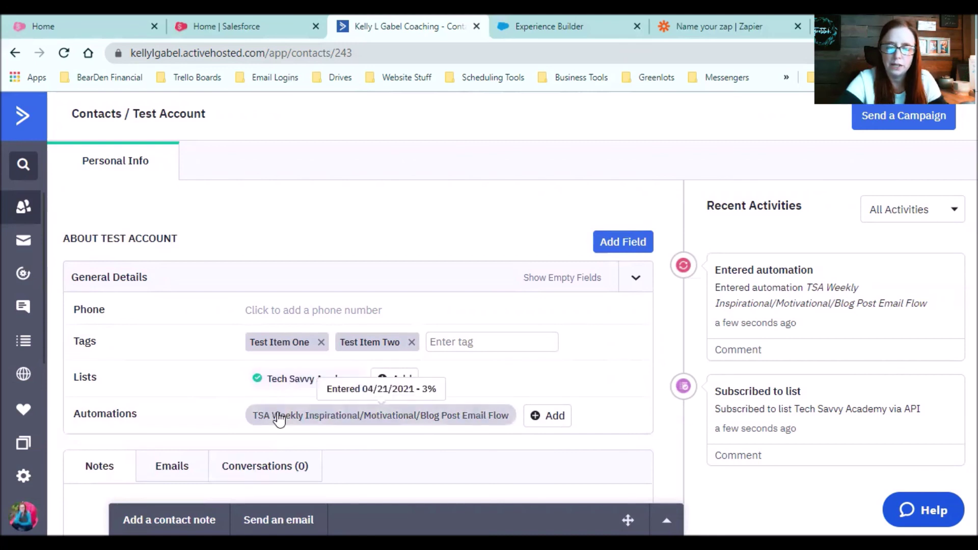